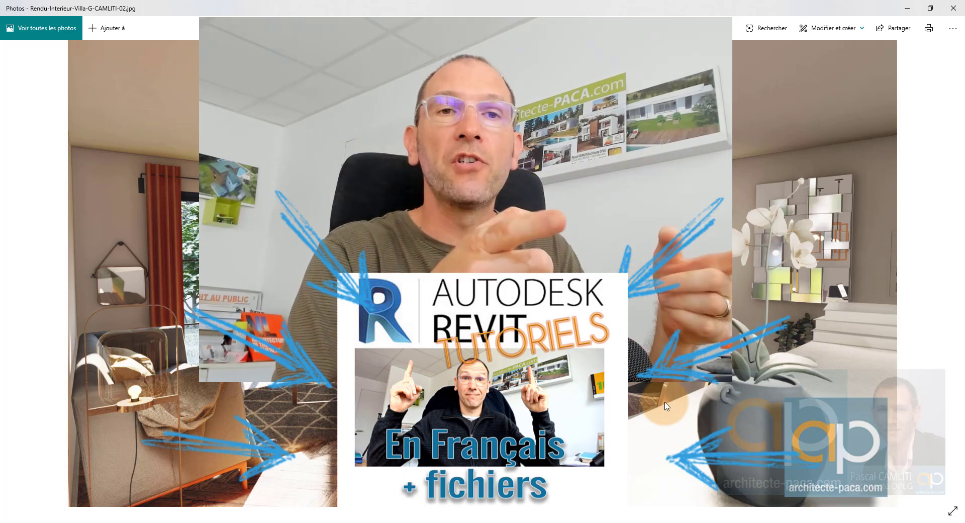
Close the rendered interior image and open the Elévation Nord view of the project in Revit
left_click(953, 8)
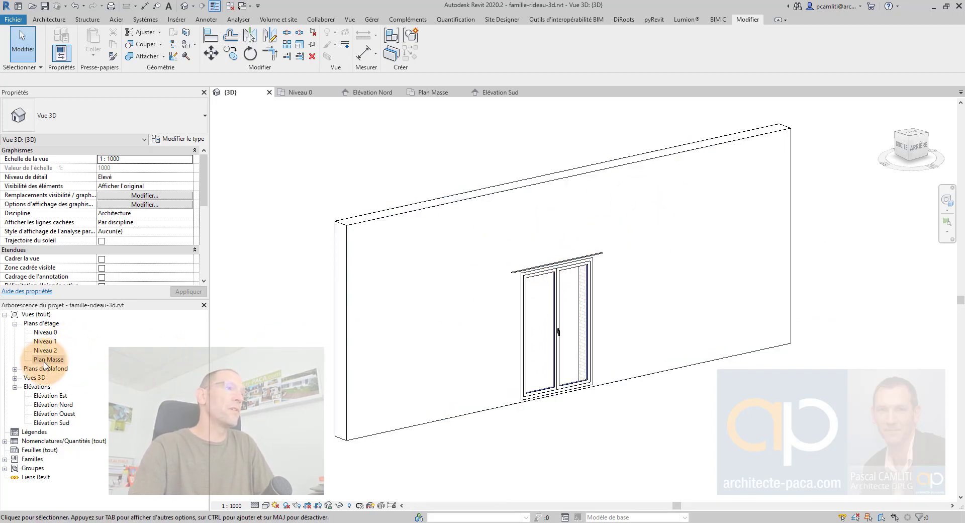
double_click(61, 407)
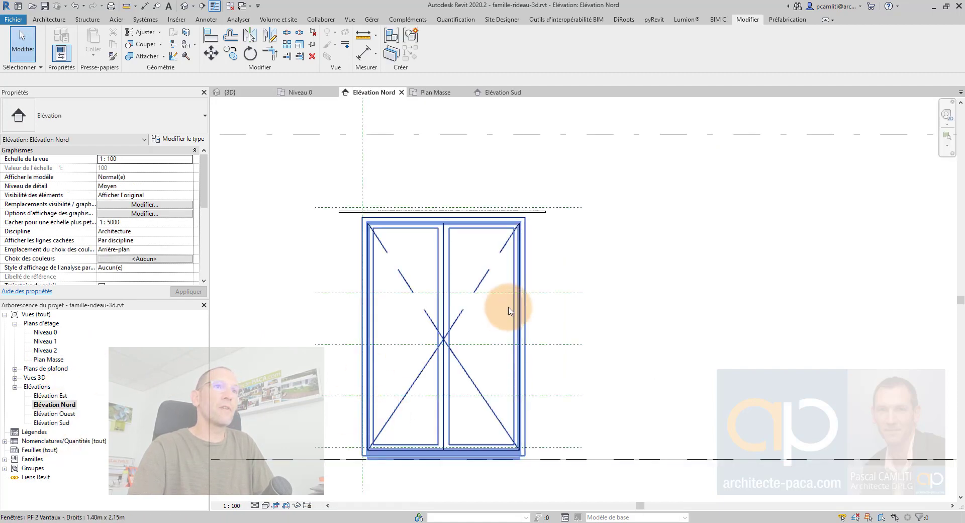
scroll(652, 437, "down", 2)
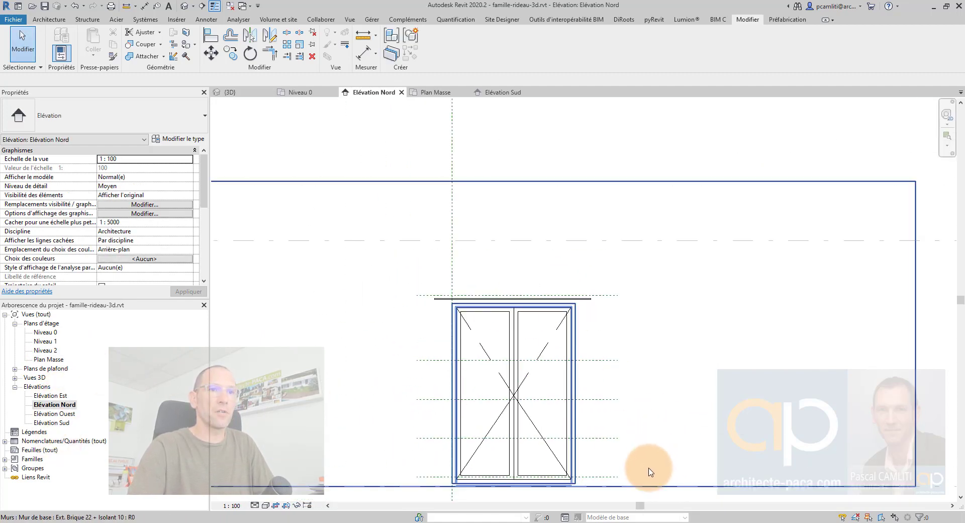
Delete the three intermediate horizontal reference planes that cross the double French window
left_click(612, 476)
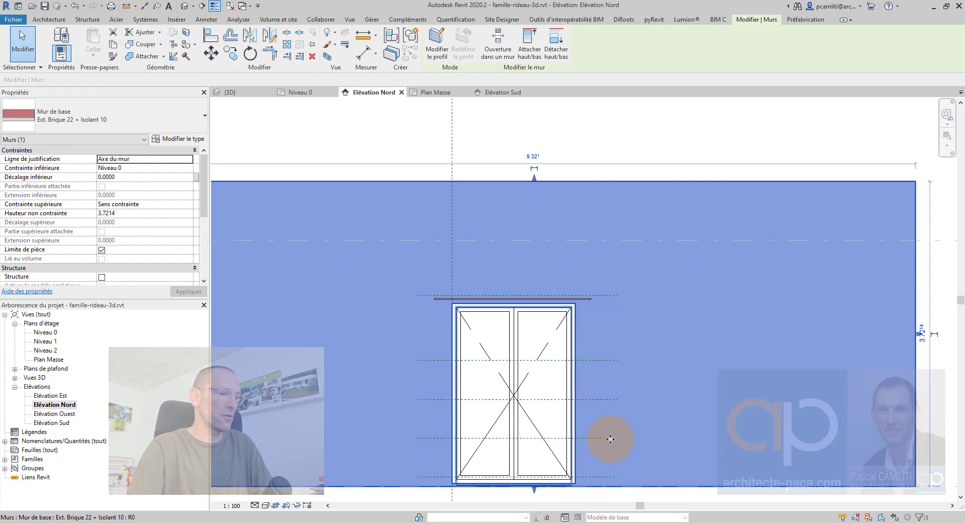
left_click(607, 437)
key("Escape")
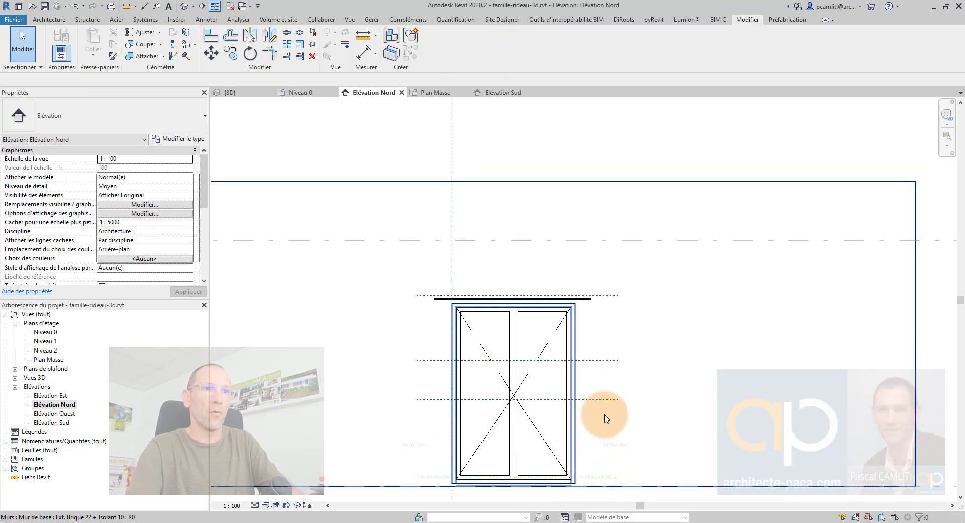
left_click(602, 400)
key("Delete")
left_click(604, 362)
left_click(605, 360)
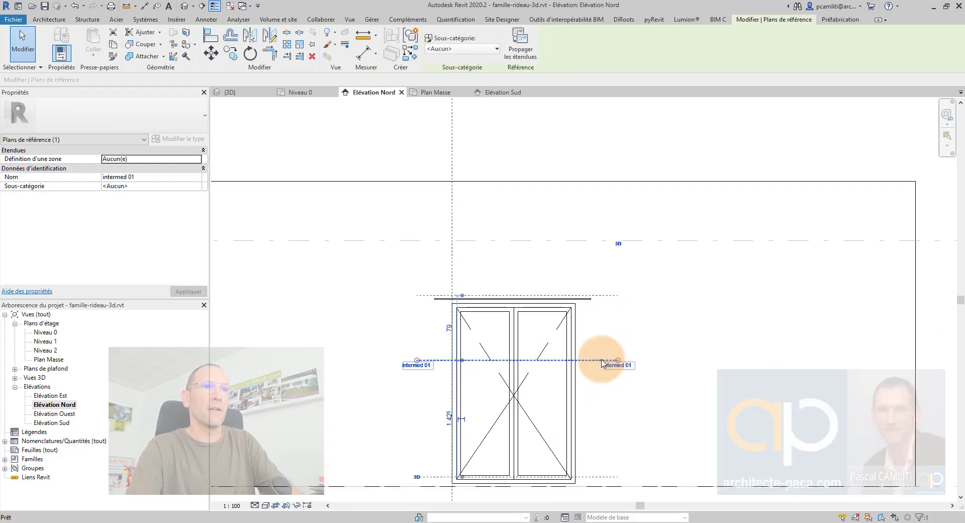
key("Delete")
scroll(612, 333, "down", 2)
scroll(613, 317, "up", 2)
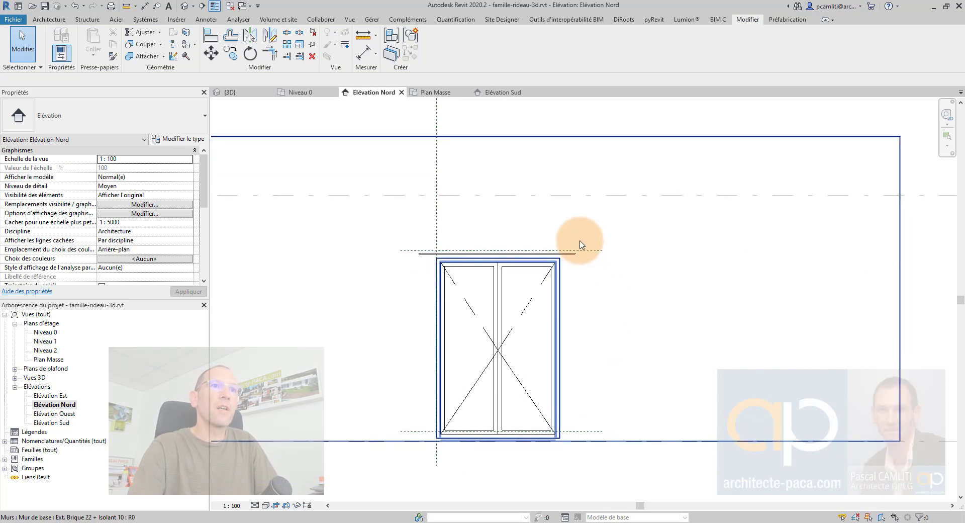
Draw a horizontal reference plane across the French window at about mid-height and name it Intermediaire
left_click(583, 252)
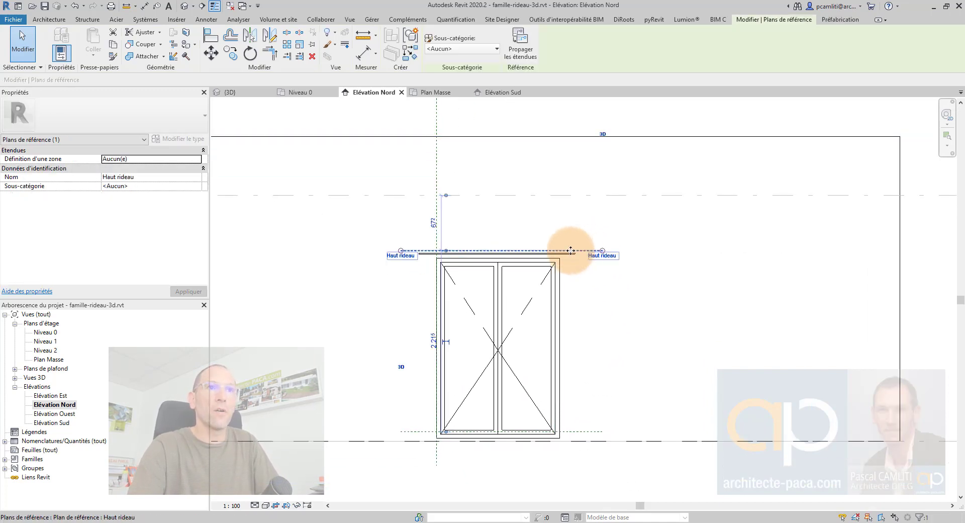
left_click(614, 479)
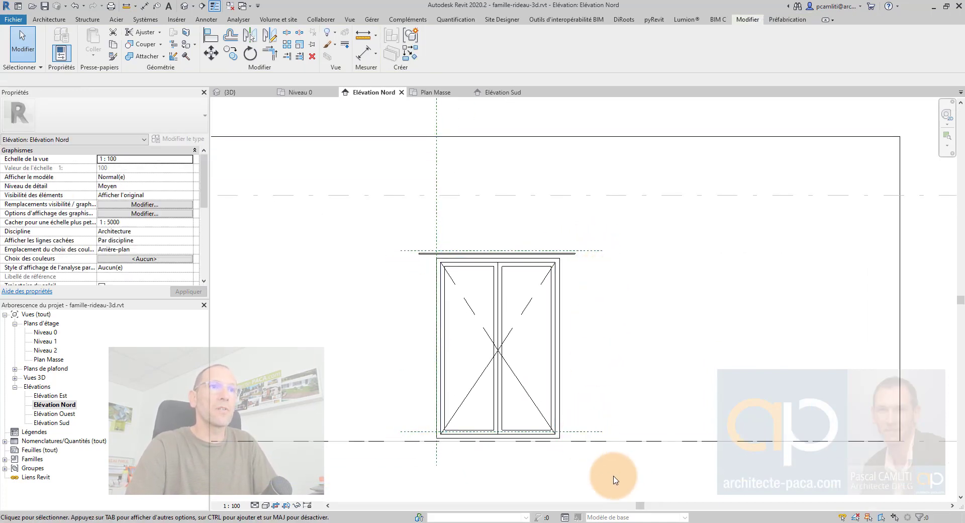
left_click(45, 20)
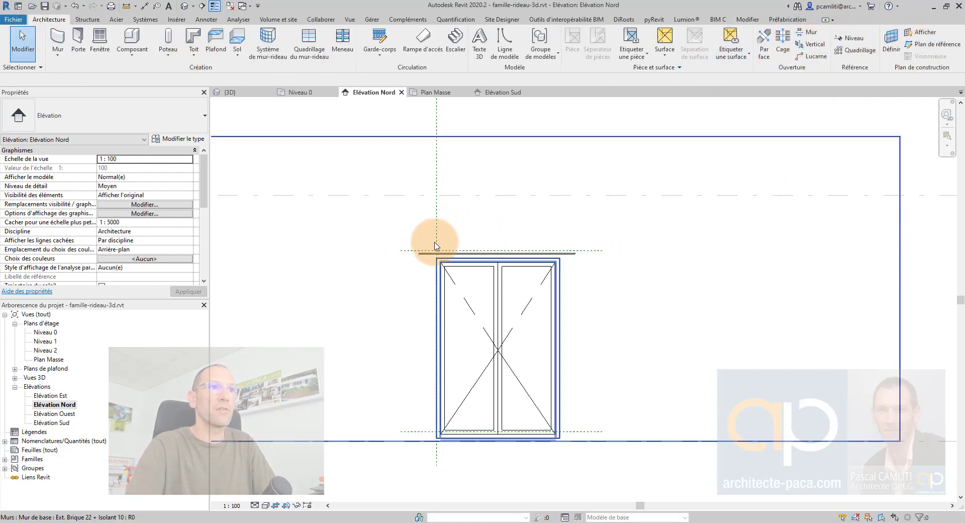
left_click(918, 46)
scroll(512, 239, "up", 2)
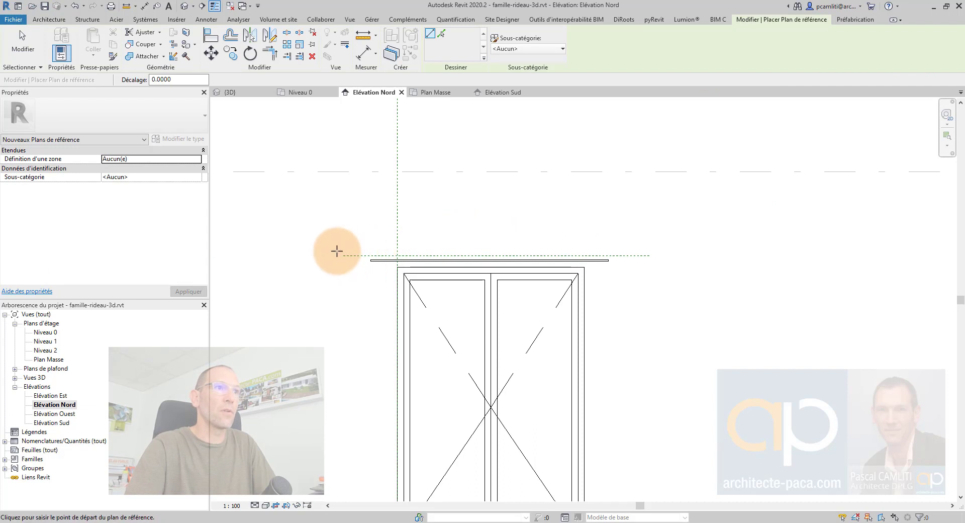
scroll(638, 257, "down", 2)
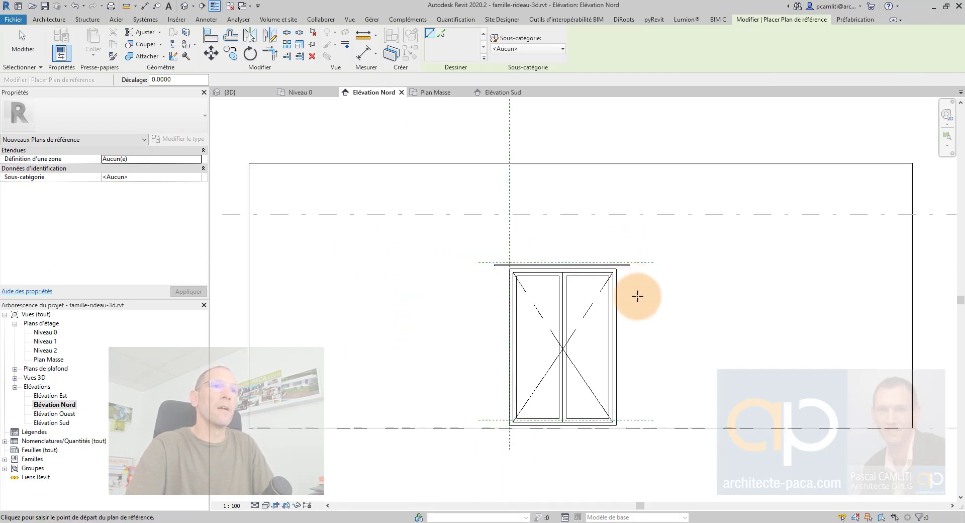
left_click(485, 350)
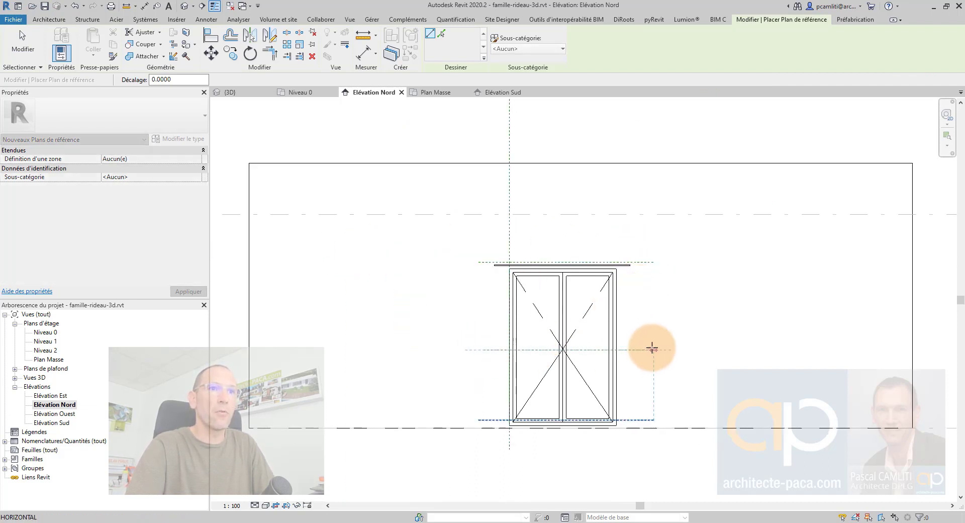
left_click(654, 350)
key("Escape")
key("Escape")
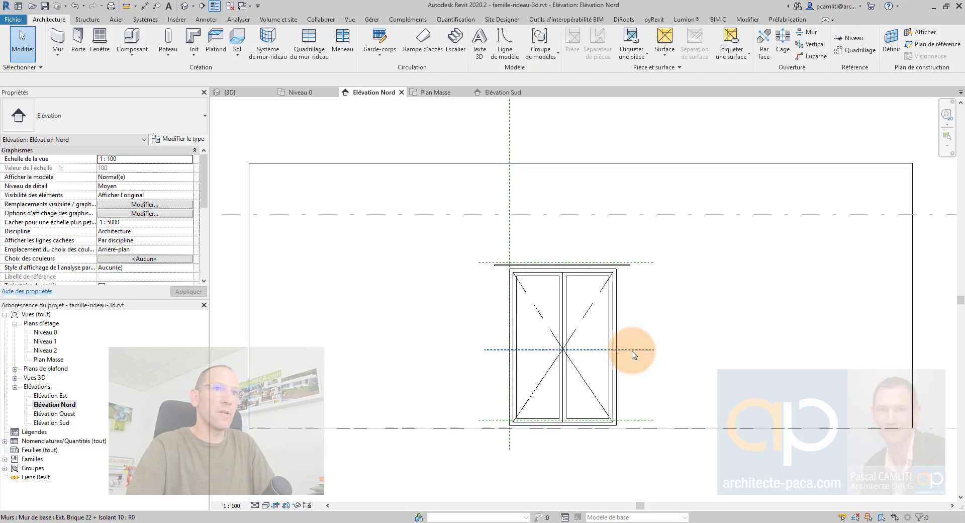
left_click(632, 350)
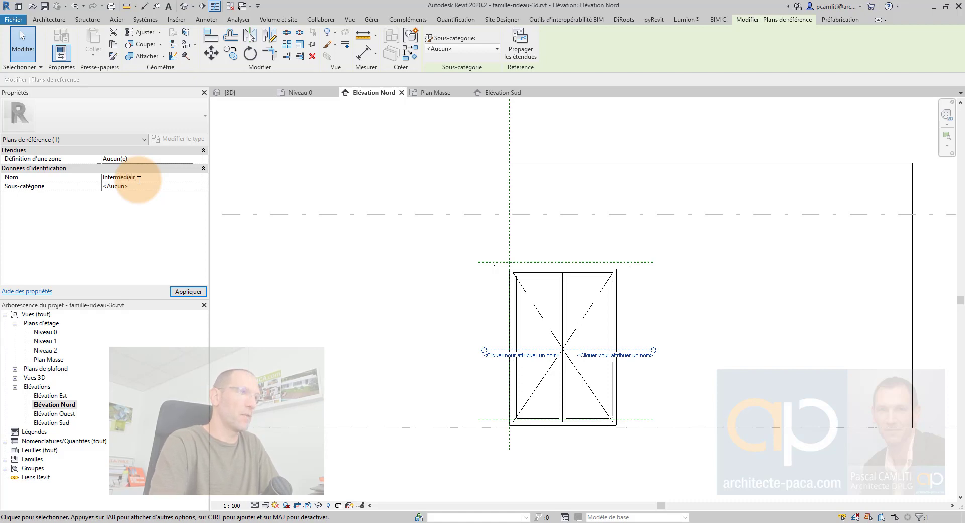
left_click(409, 147)
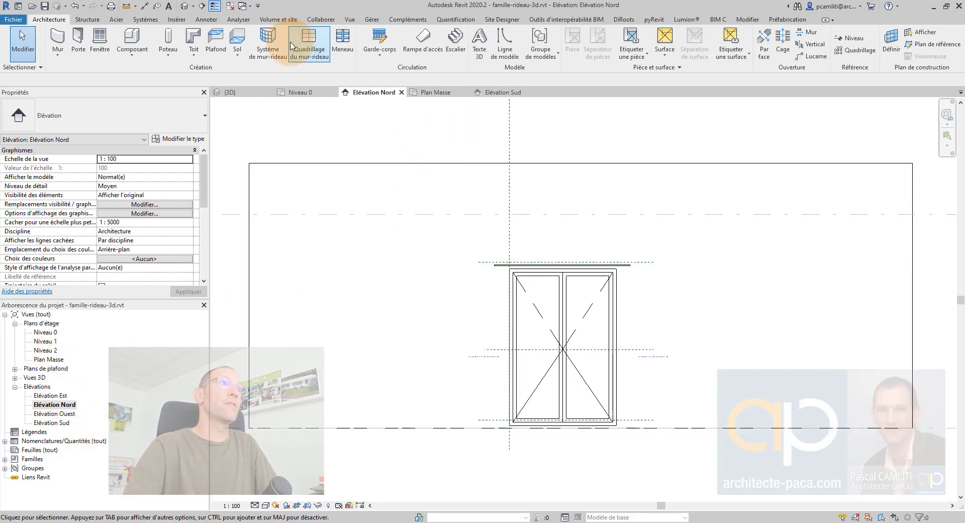
Start a new in-place mass for the curtain
left_click(277, 20)
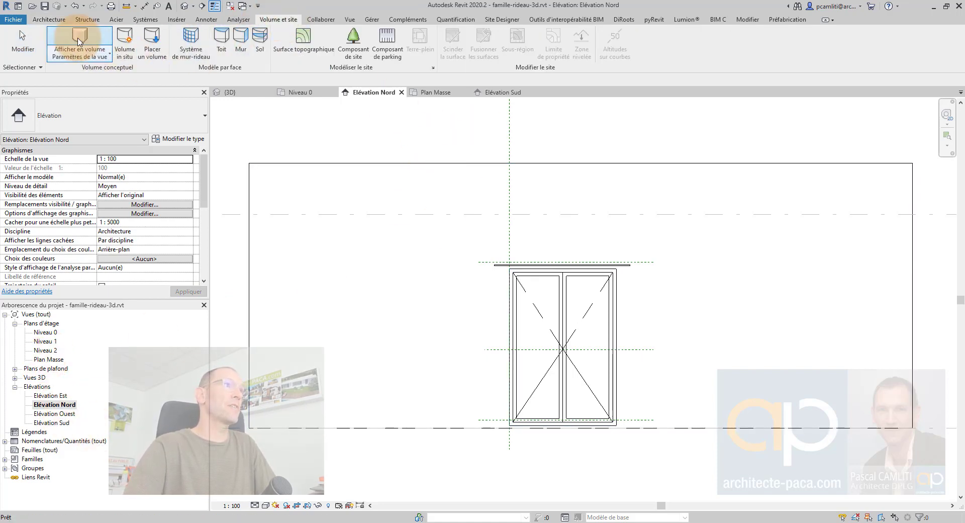
left_click(126, 40)
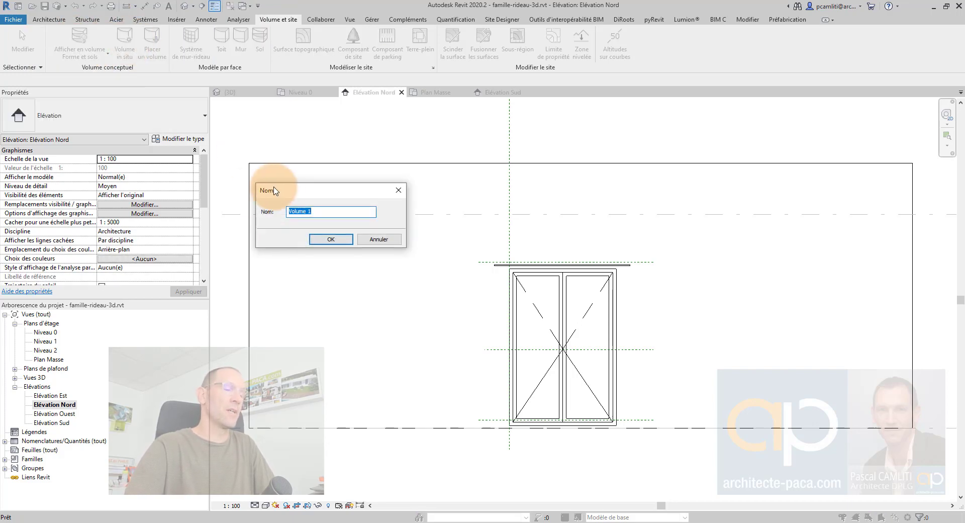
key("Return")
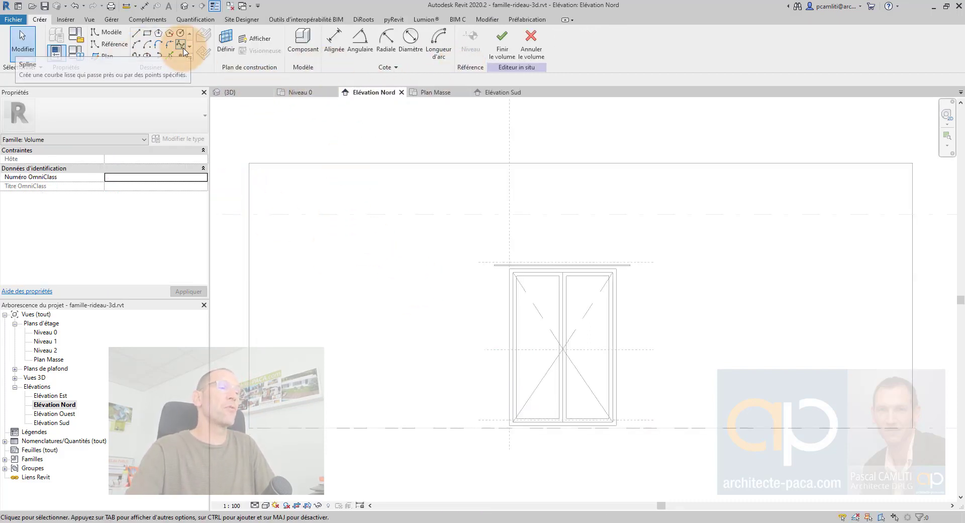
Start a spline on the reference plane Haut rideau and open the Plan Masse floor plan for sketching
left_click(182, 46)
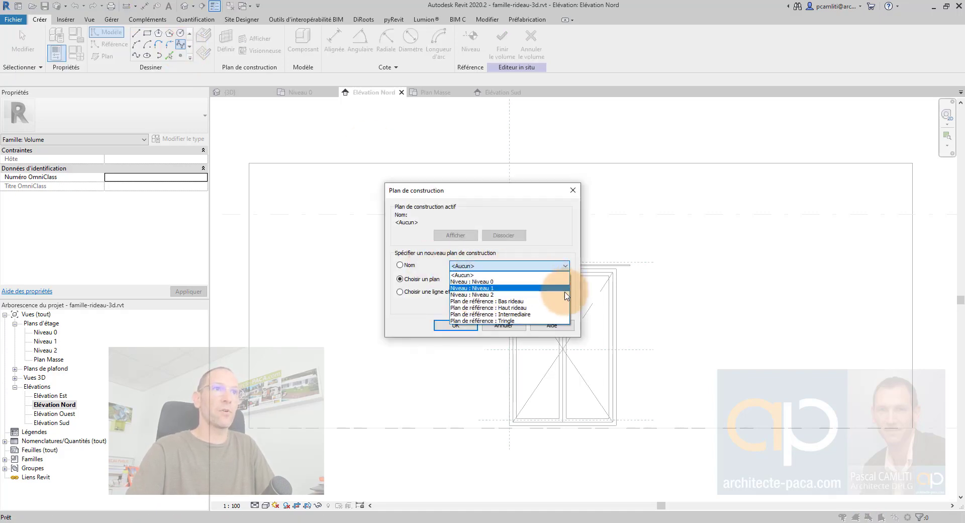
left_click(555, 313)
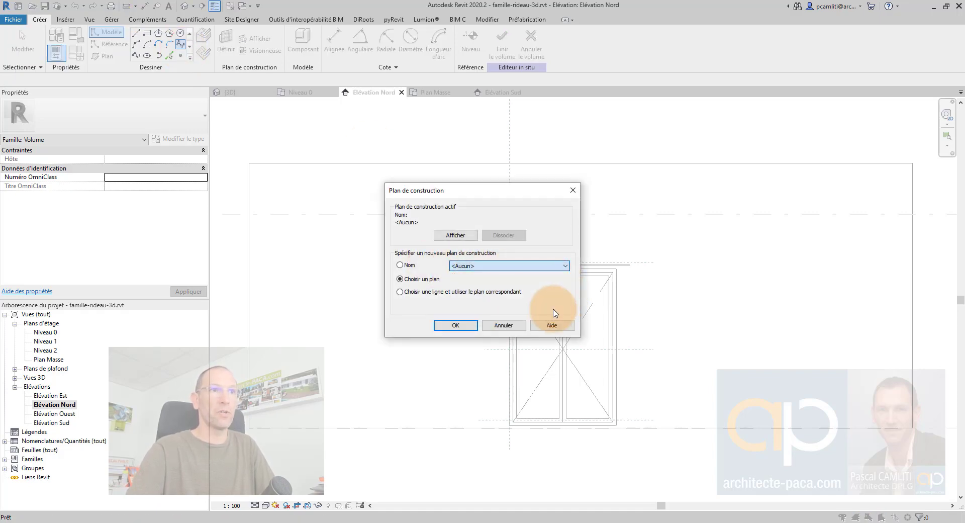
left_click(456, 325)
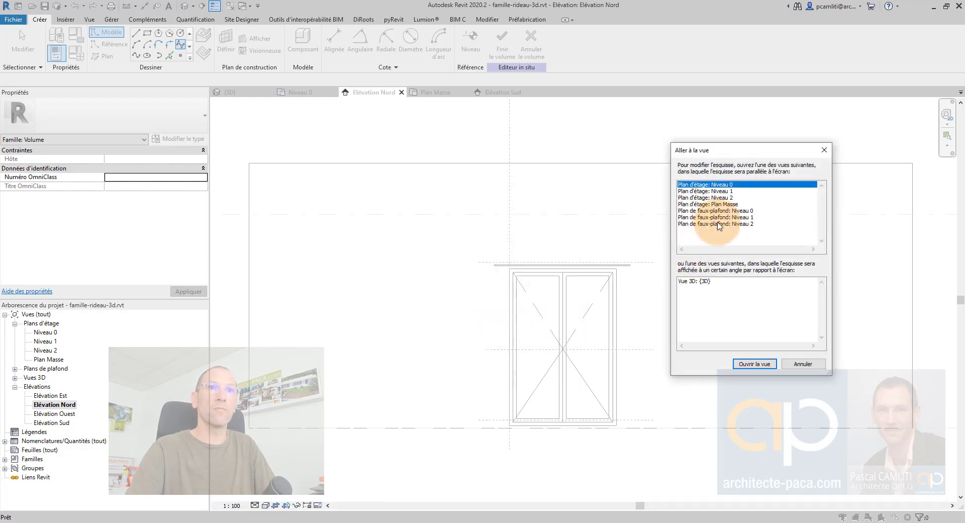
double_click(735, 209)
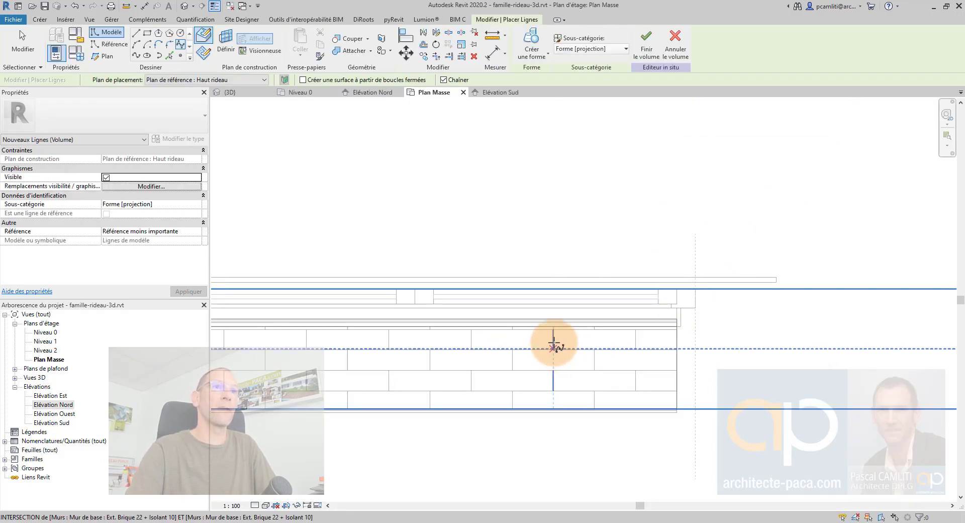
left_click(266, 506)
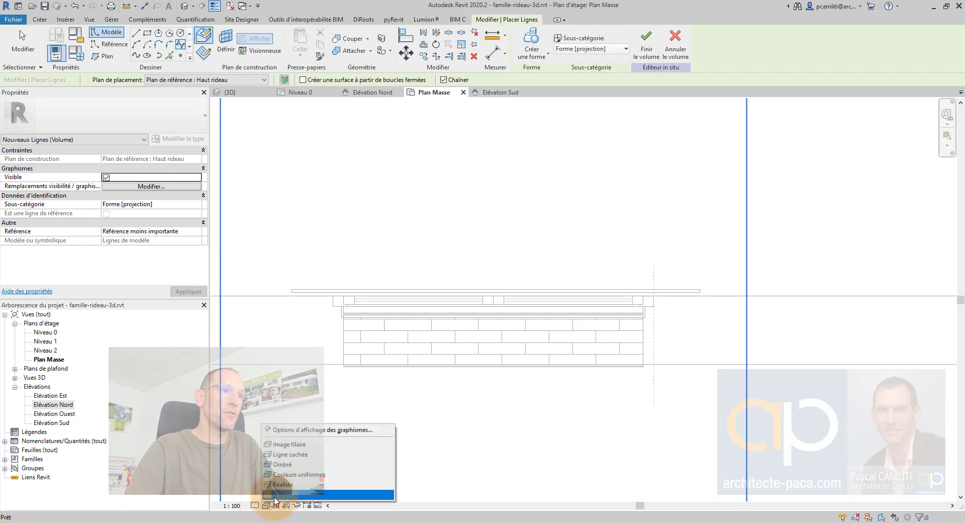
left_click(507, 245)
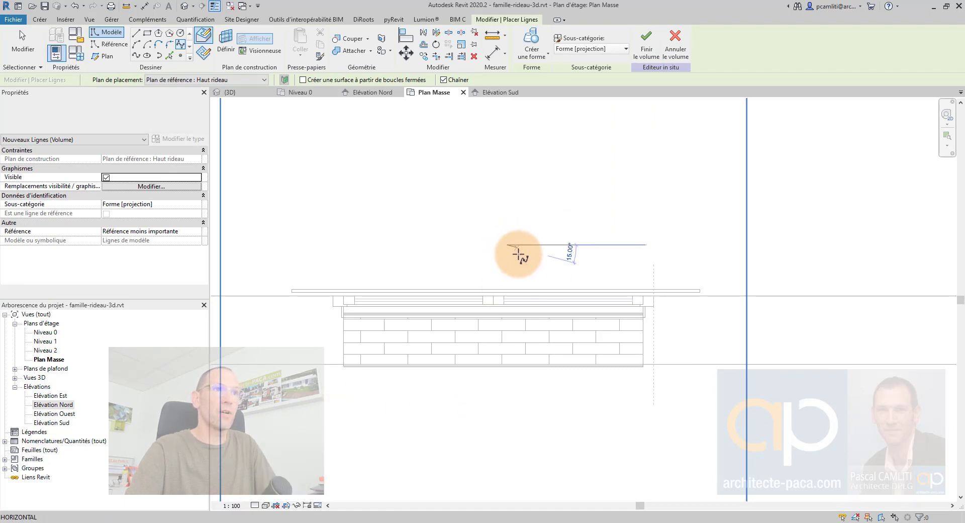
key("Escape")
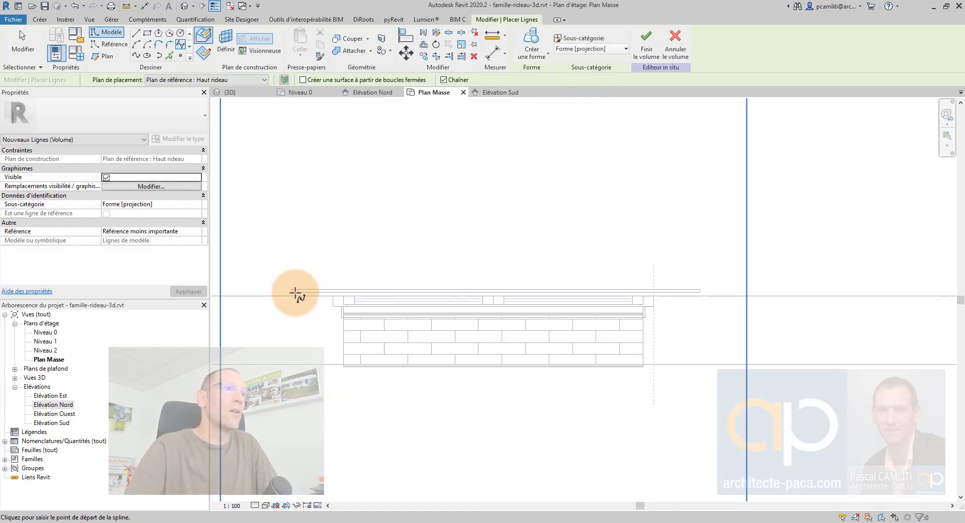
Sketch a wavy spline about 1.02 m long along the curtain rod, from the window's centre post to near the rod's left end
scroll(322, 294, "up", 1)
scroll(563, 296, "up", 5)
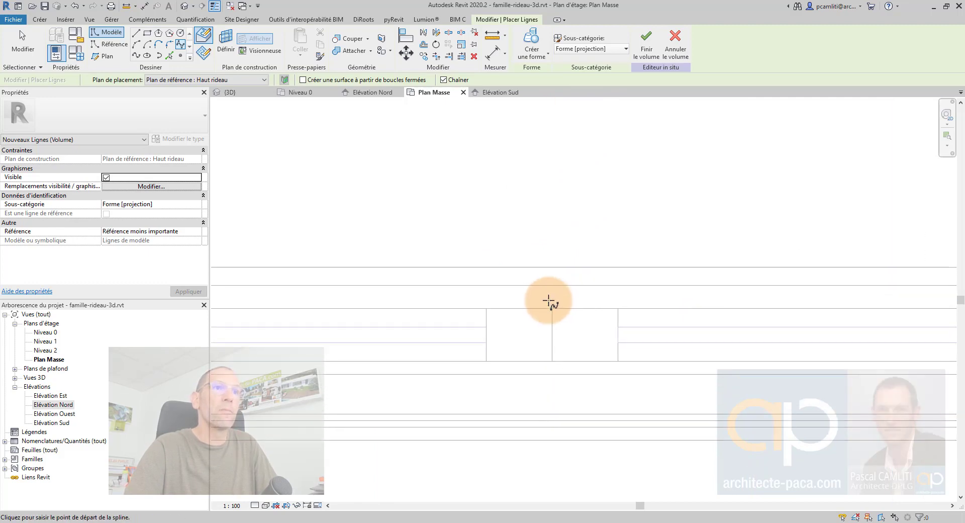
scroll(547, 302, "up", 1)
left_click(549, 301)
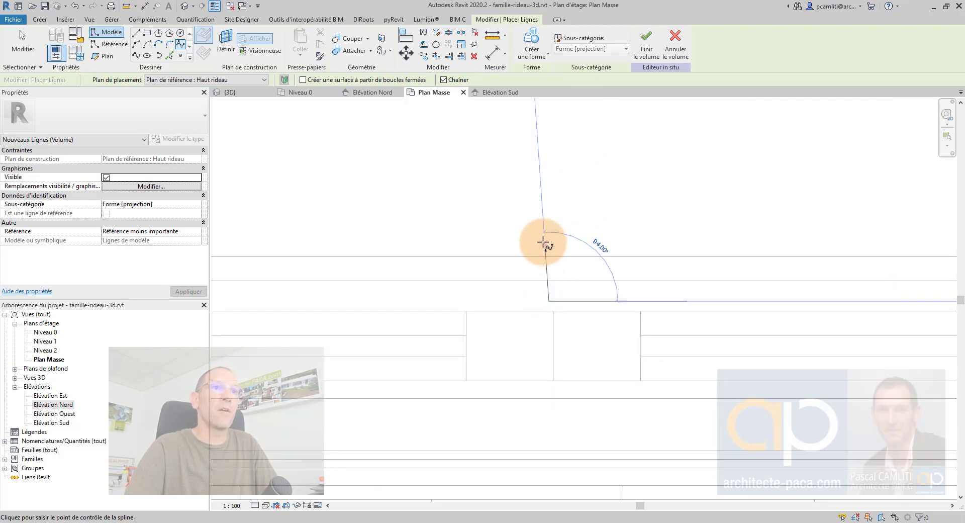
scroll(530, 249, "down", 2)
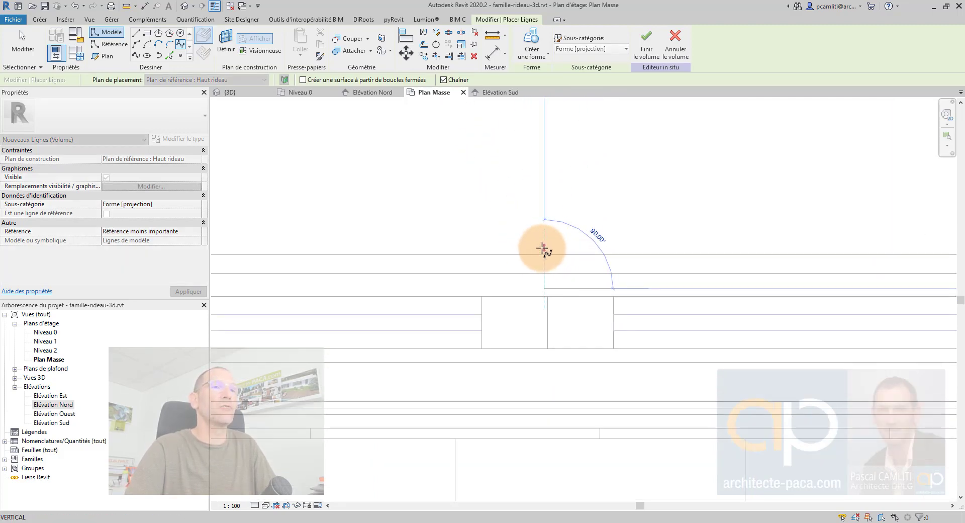
scroll(540, 249, "up", 2)
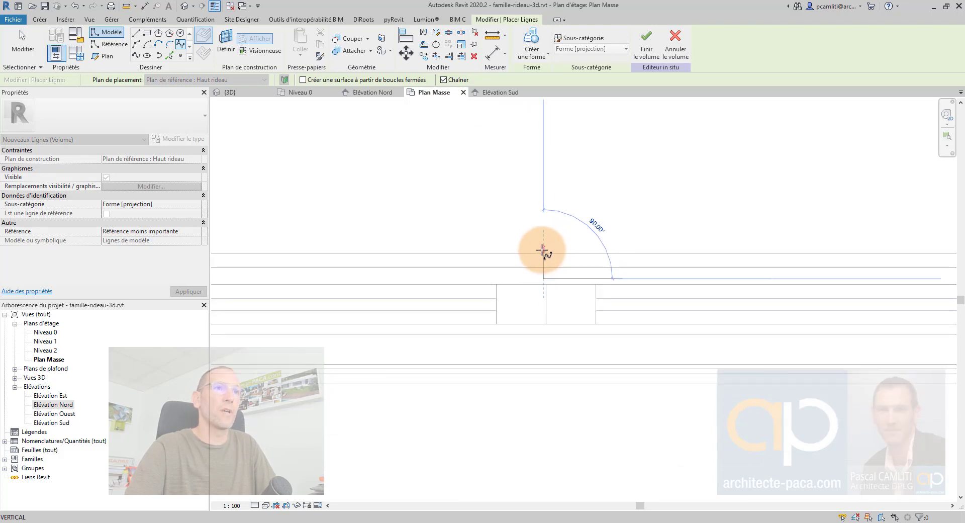
left_click(537, 239)
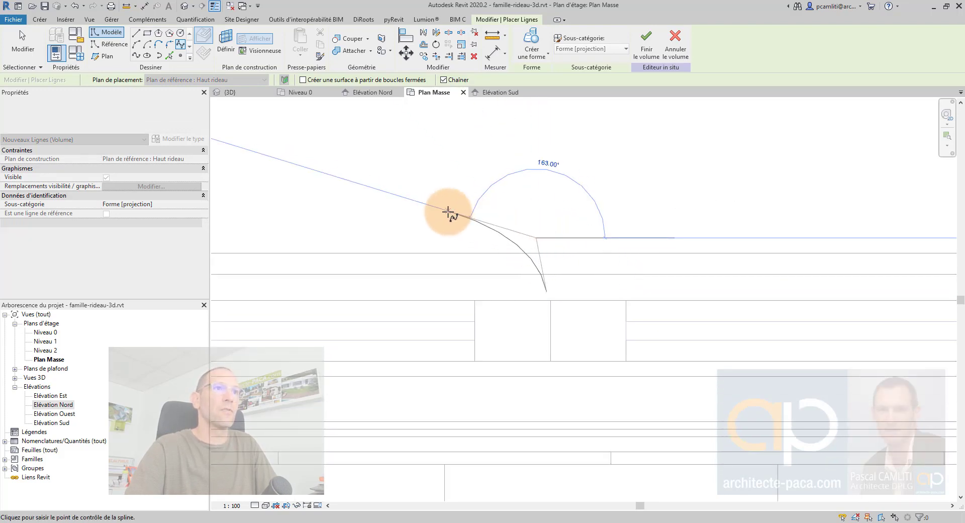
left_click(443, 215)
left_click(387, 274)
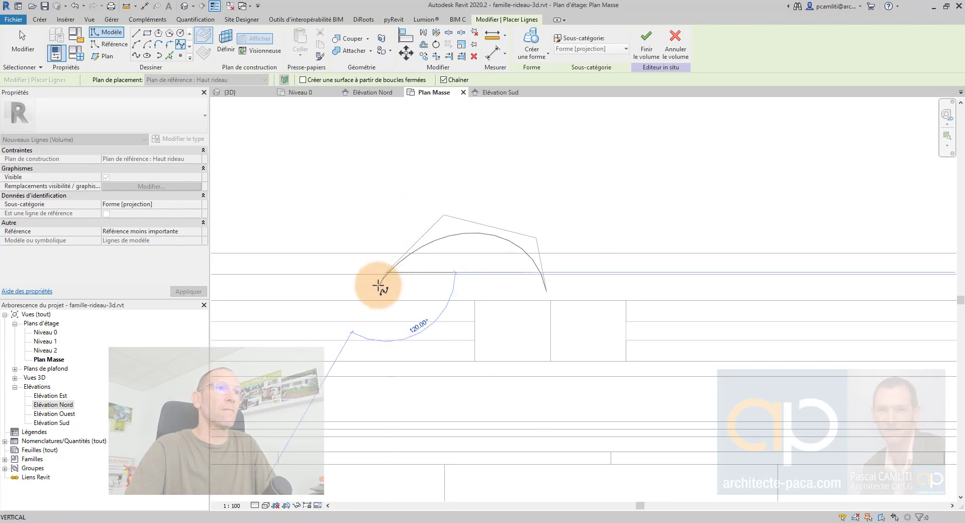
left_click(371, 289)
scroll(372, 292, "down", 1)
middle_click_drag(383, 304, 577, 308)
left_click(530, 294)
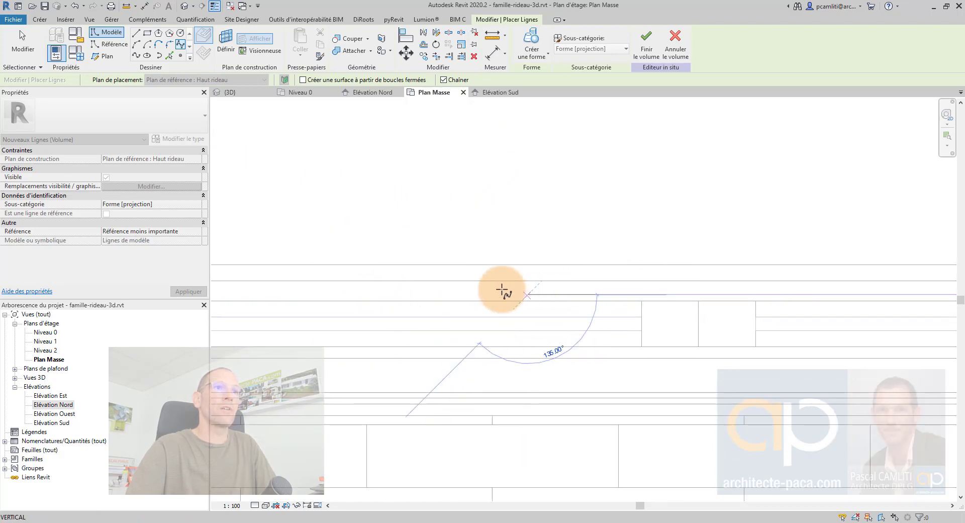
scroll(459, 250, "down", 1)
middle_click_drag(459, 251, 528, 247)
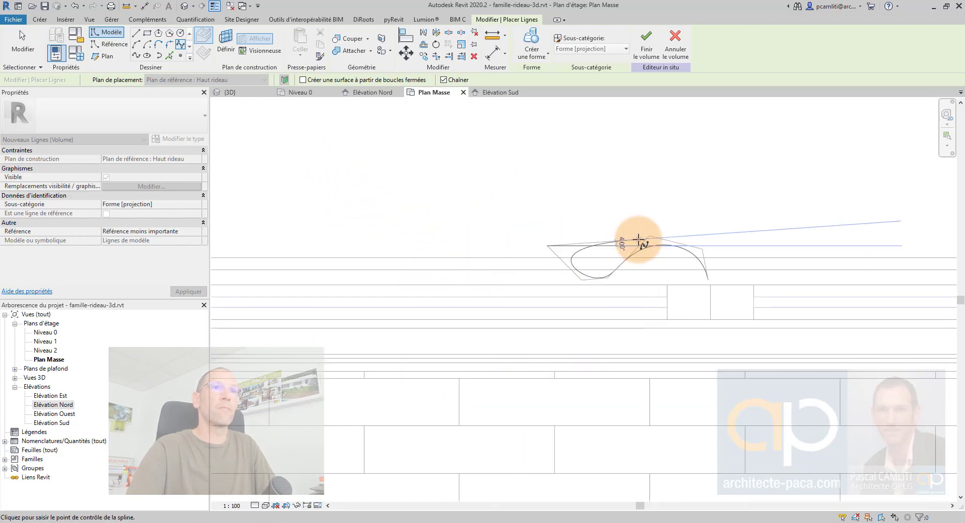
left_click(524, 240)
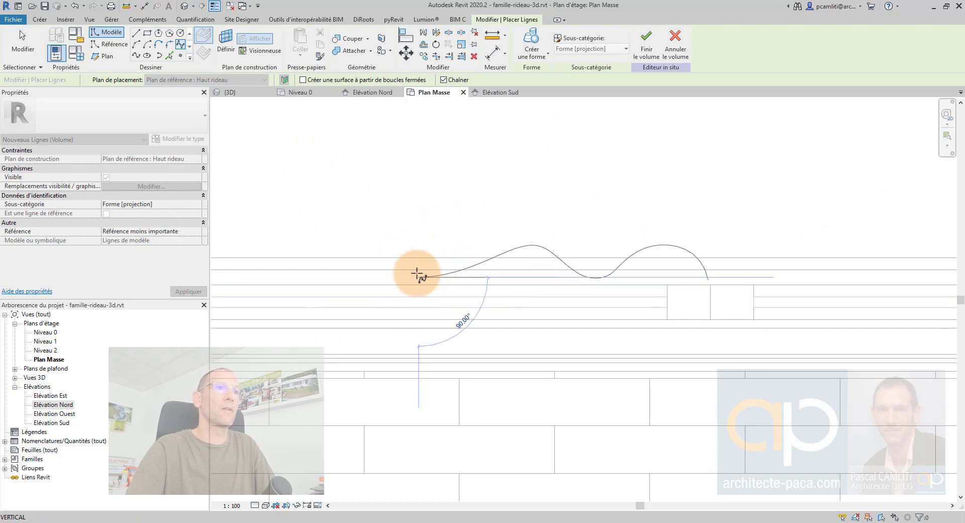
left_click(381, 239)
middle_click_drag(311, 236, 560, 209)
left_click(558, 211)
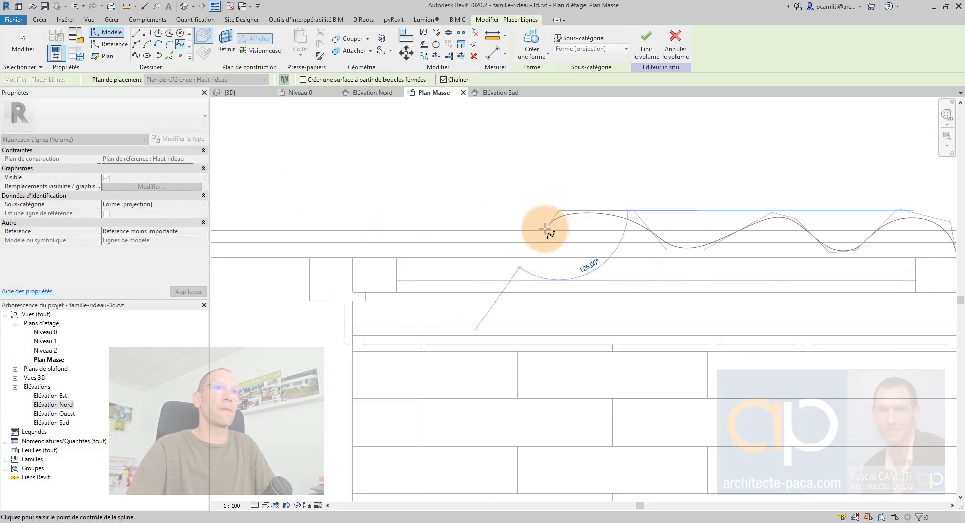
left_click(522, 248)
left_click(430, 248)
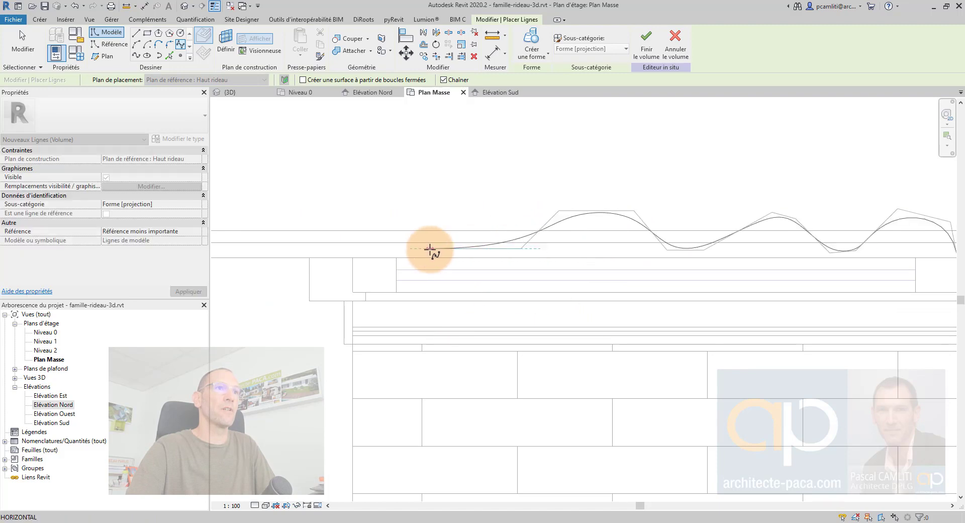
left_click(428, 214)
left_click(346, 214)
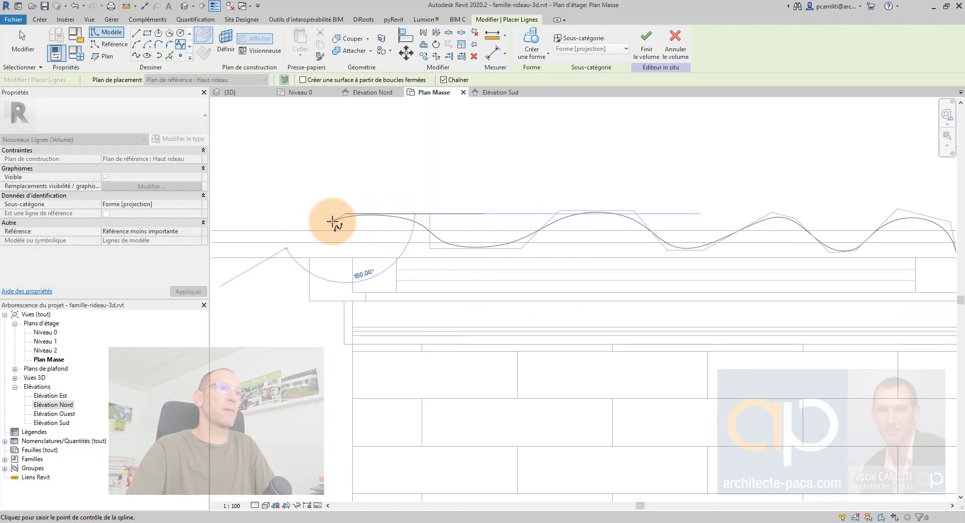
left_click(314, 249)
middle_click_drag(308, 259, 469, 248)
left_click(432, 243)
key("Escape")
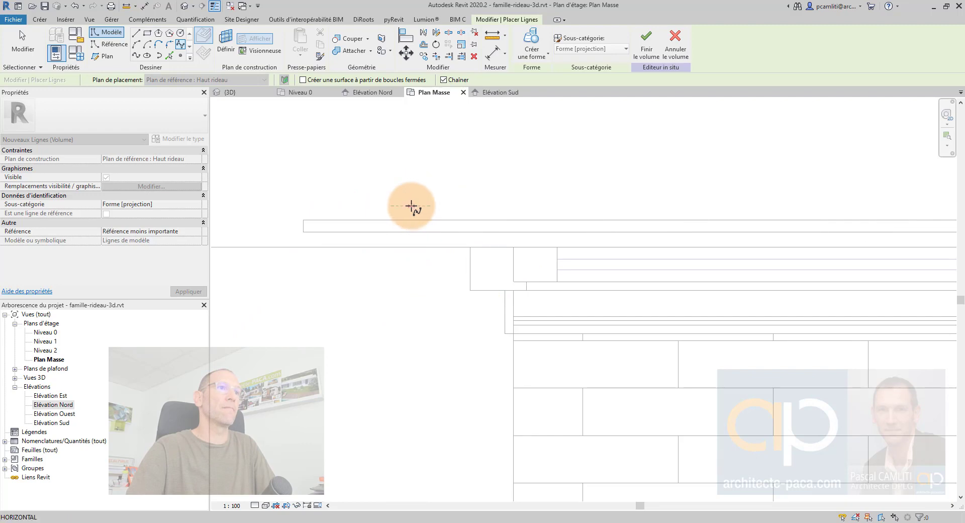
left_click(356, 205)
left_click(334, 239)
key("Escape")
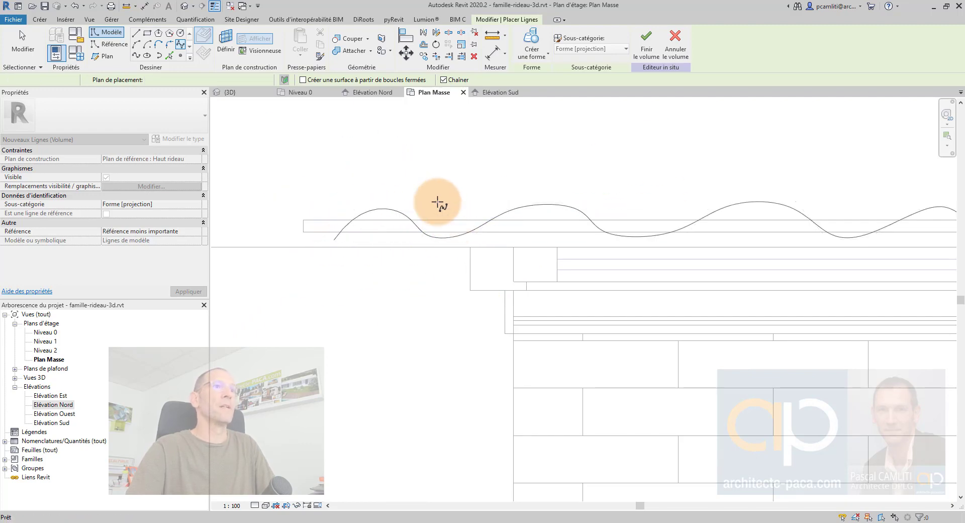
key("Escape")
scroll(437, 202, "down", 5)
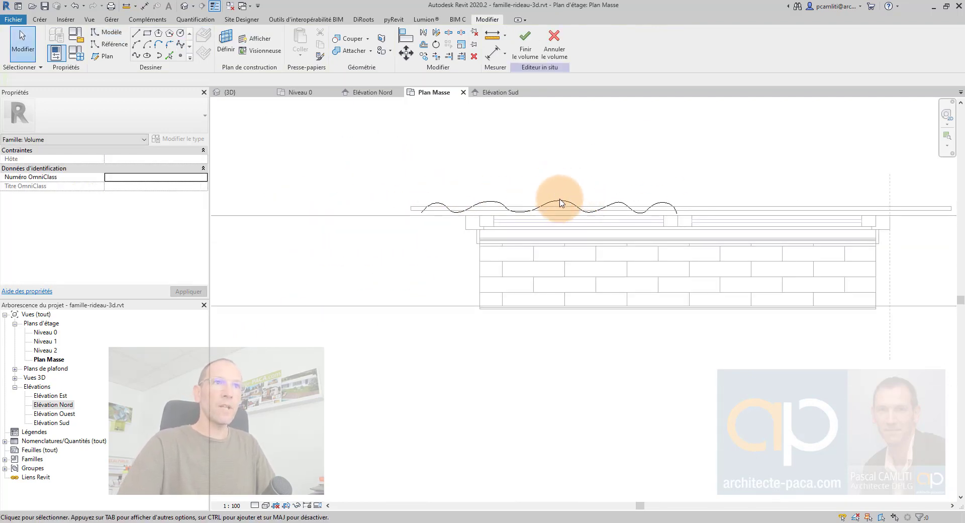
Select the wavy curtain spline and show it in the Elévation Nord view
left_click(561, 204)
scroll(565, 173, "down", 2)
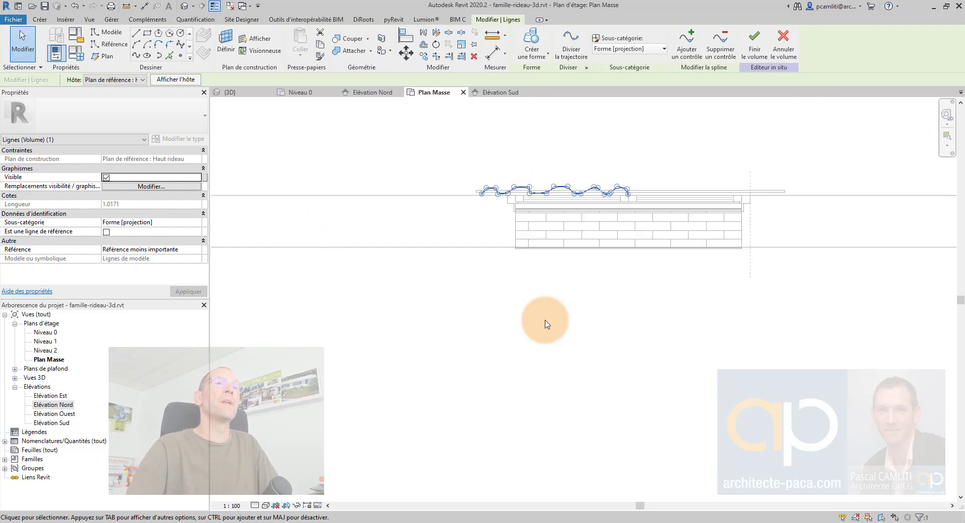
double_click(53, 404)
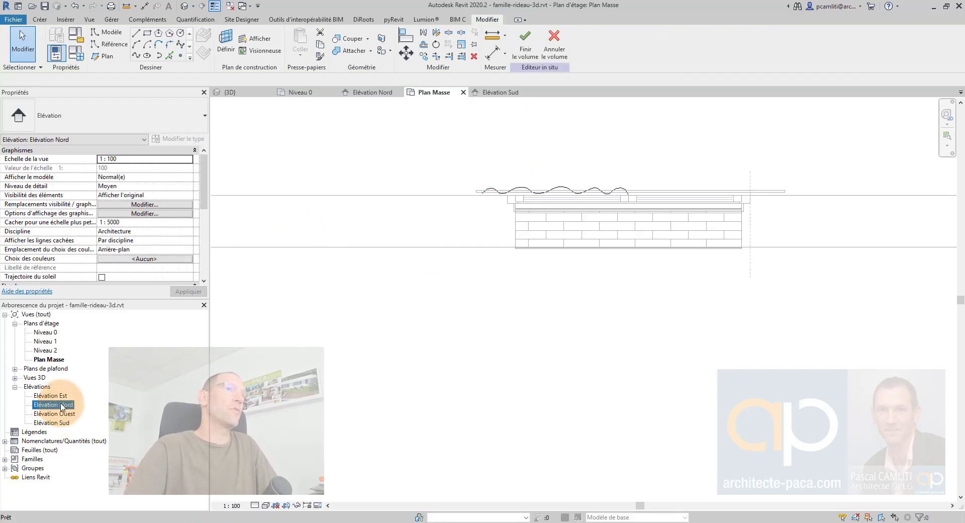
scroll(609, 282, "up", 3)
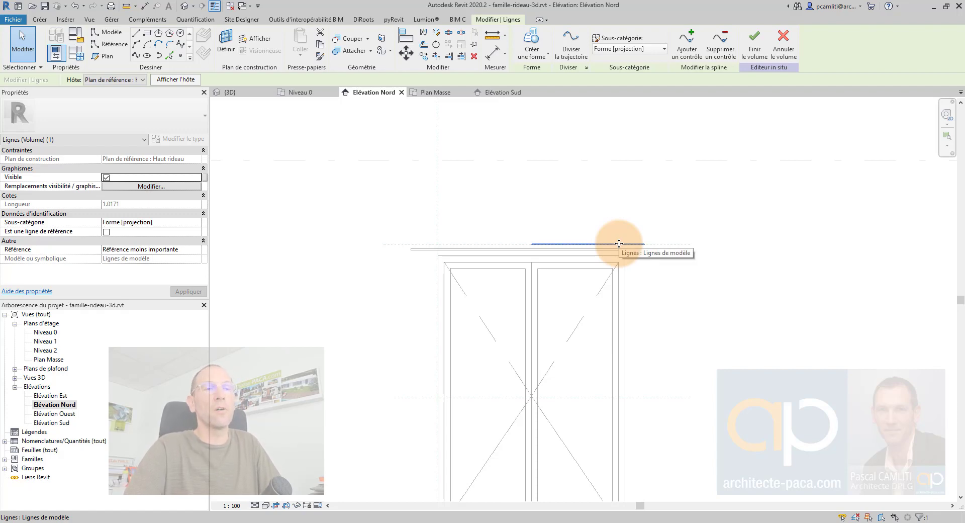
Try to copy the top spline down to the reference plane Intermediaire with Contraindre turned off
key("c")
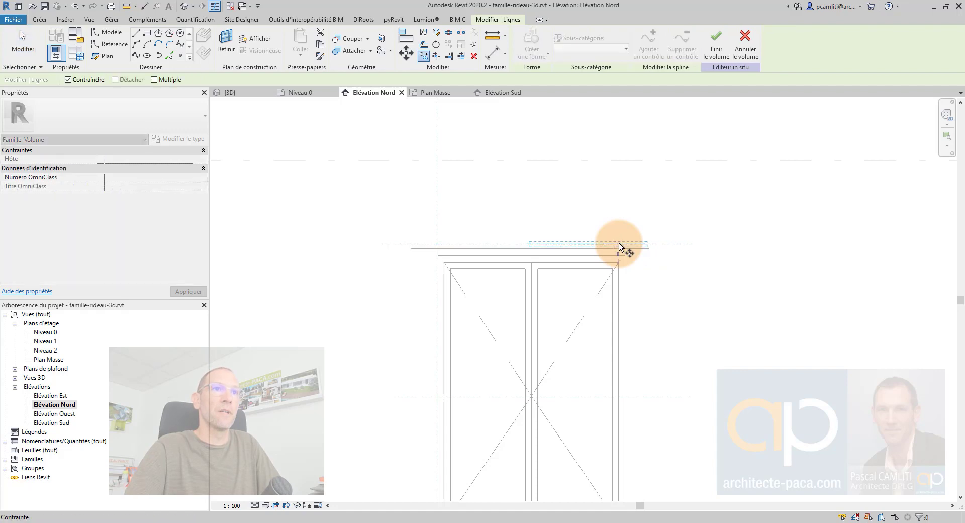
left_click(617, 254)
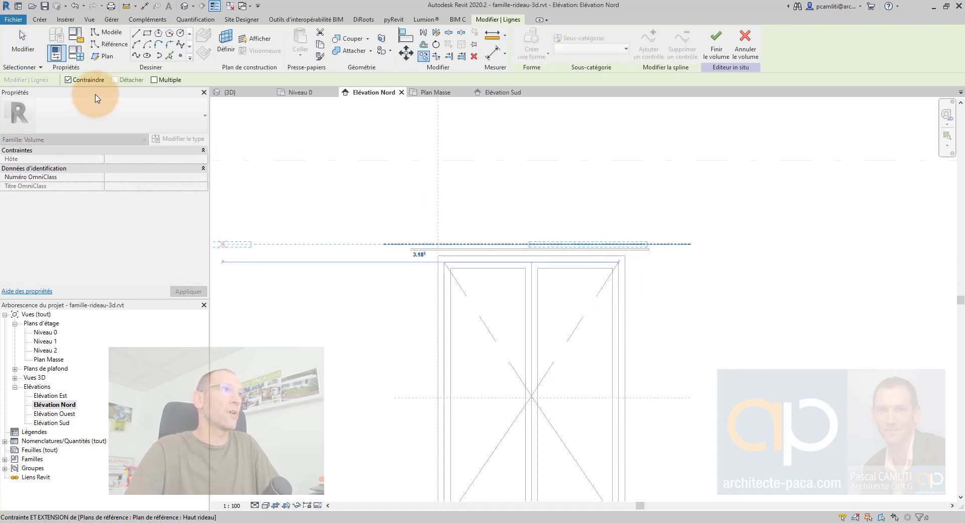
left_click(69, 80)
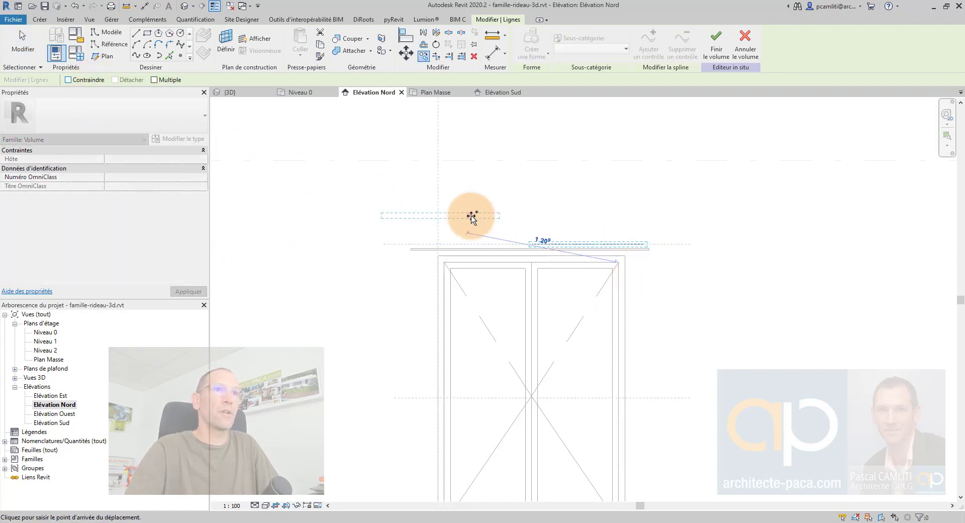
left_click(615, 397)
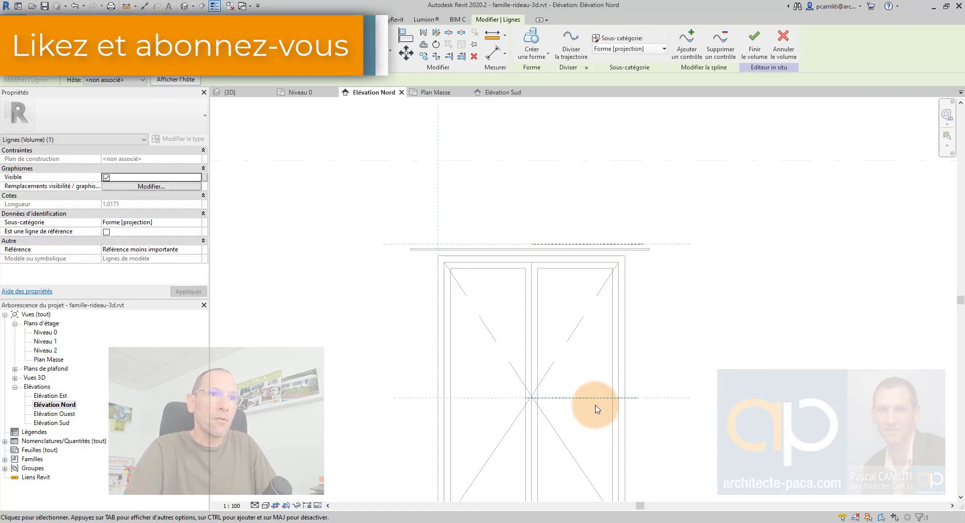
key("Escape")
left_click(643, 250)
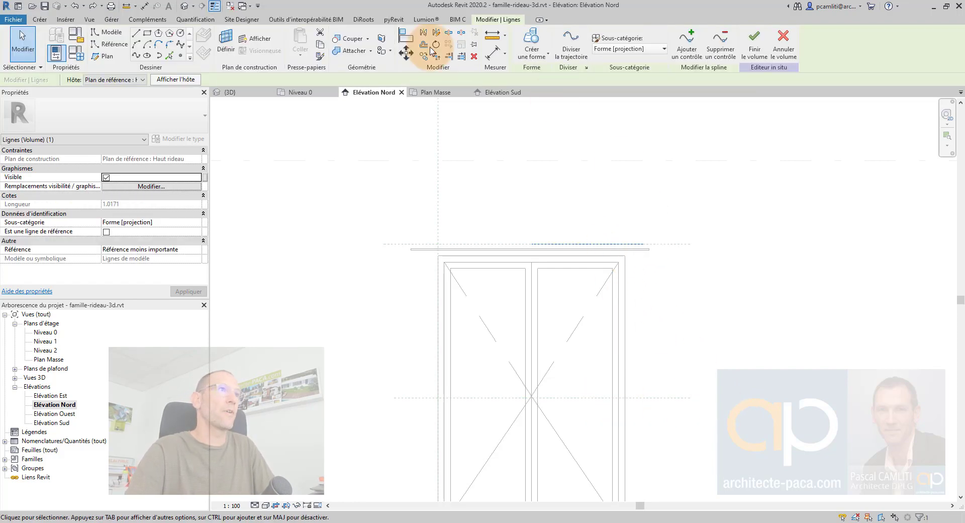
key("Escape")
Copy the top spline straight down onto the reference plane Intermediaire, with Contraindre turned off
left_click(623, 246)
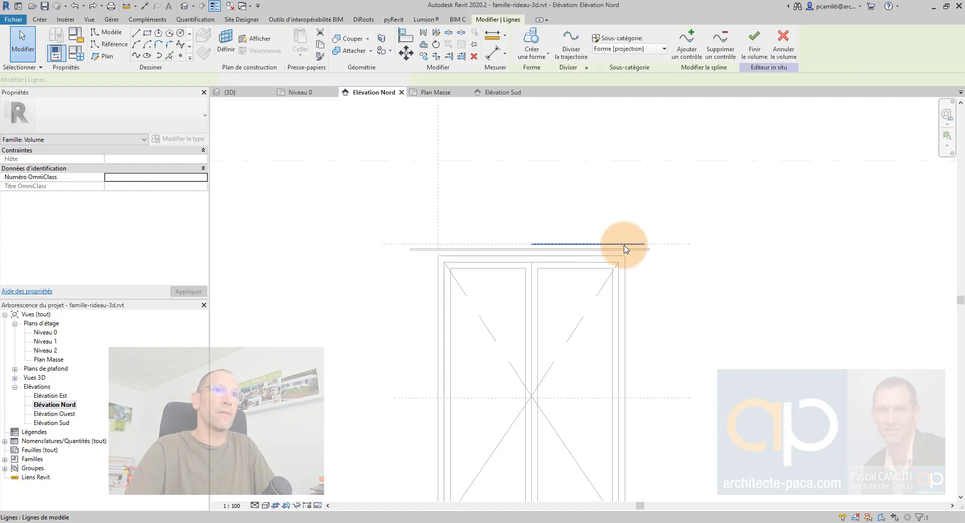
key("c")
left_click(624, 245)
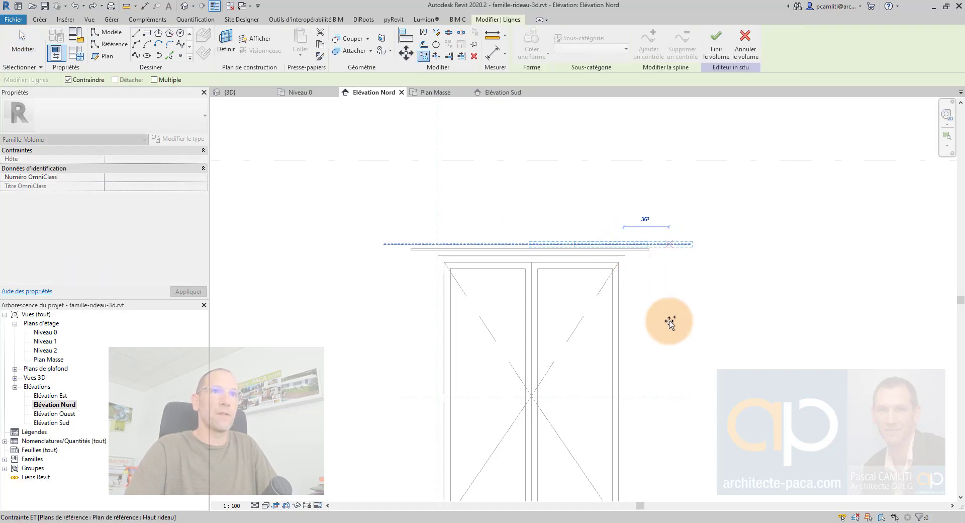
left_click(96, 82)
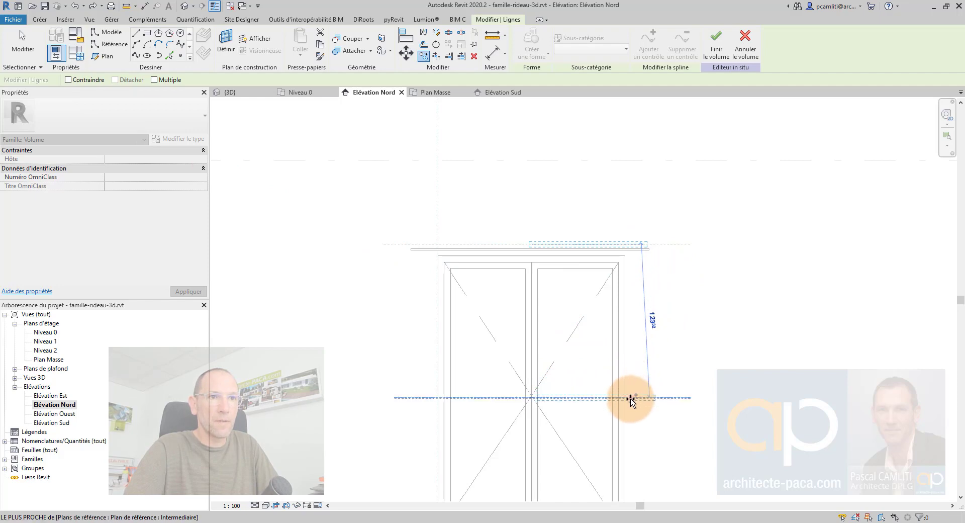
scroll(631, 398, "up", 3)
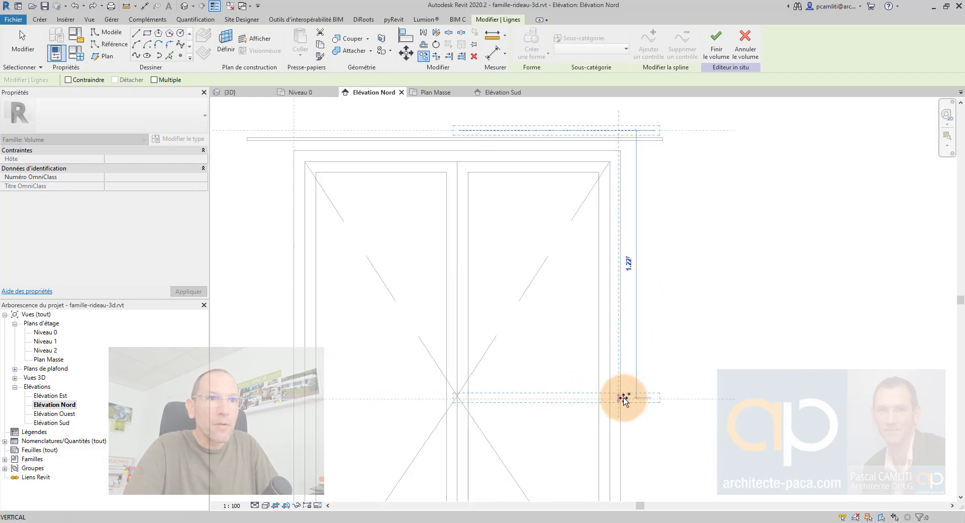
left_click(618, 398)
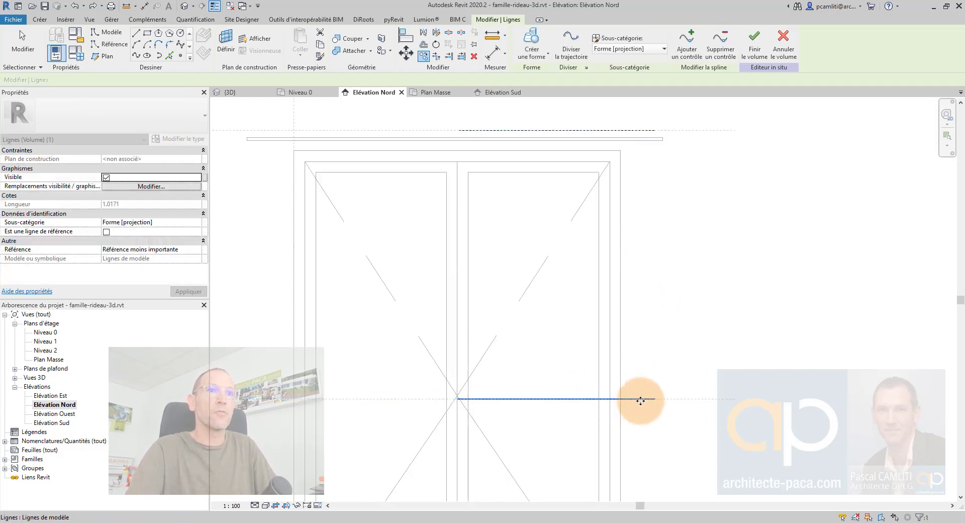
key("Escape")
Copy the mid-height spline down onto the reference plane Bas rideau, with Contraindre turned off
scroll(694, 371, "down", 3)
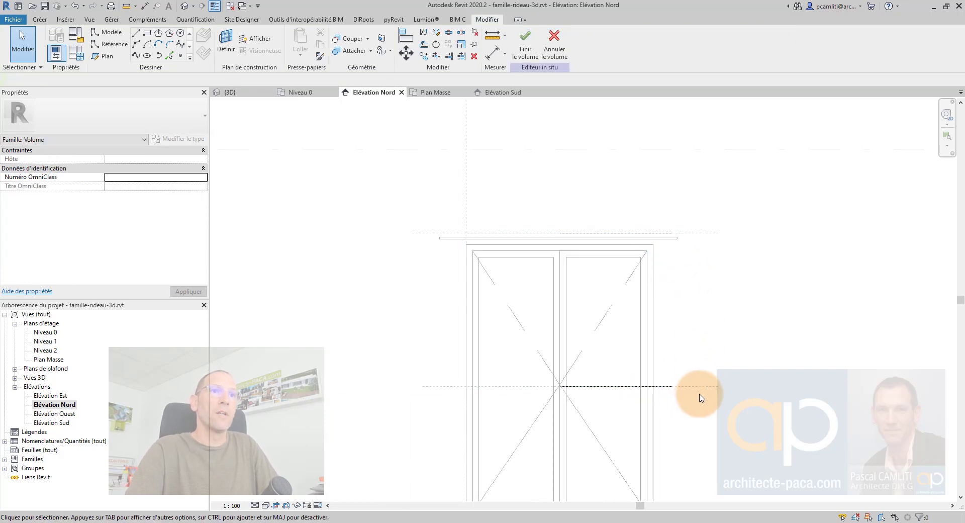
middle_click_drag(687, 399, 625, 261)
left_click(606, 248)
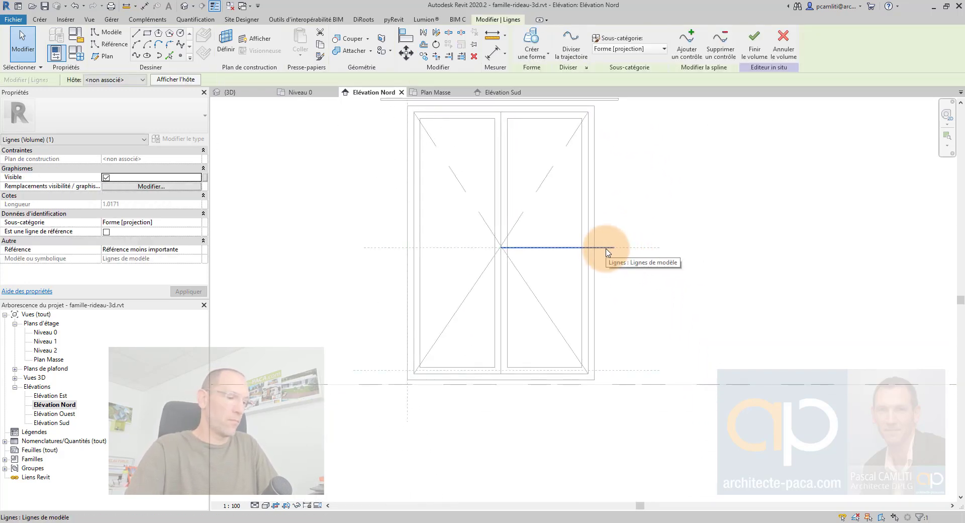
key("c")
left_click(637, 247)
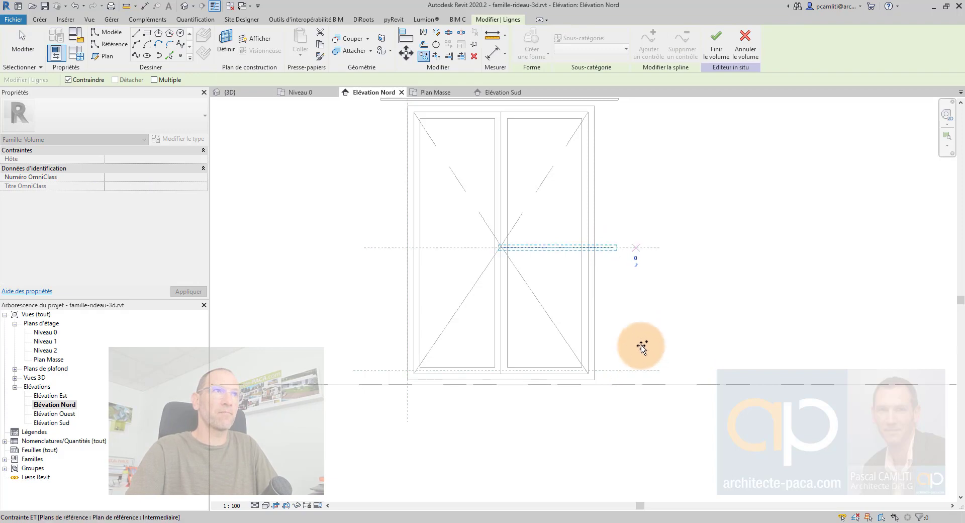
left_click(86, 82)
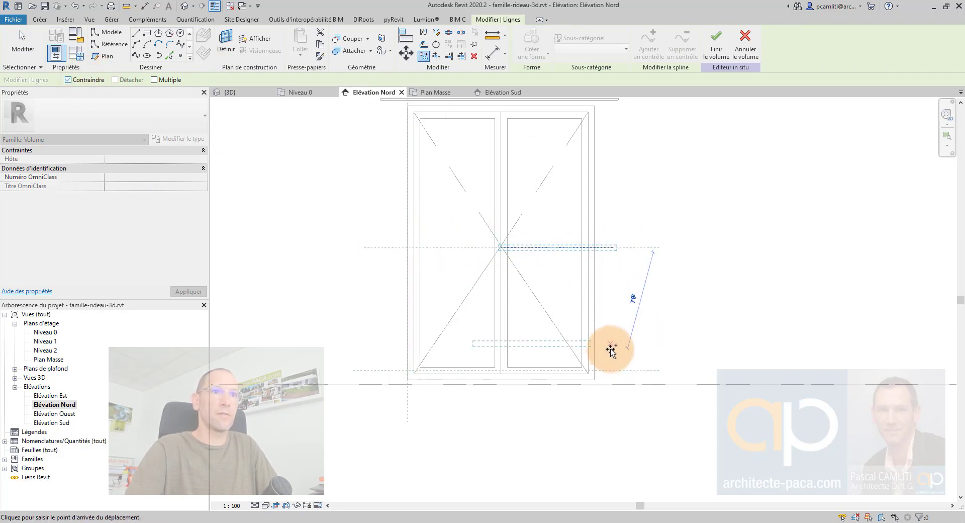
left_click(636, 373)
key("Escape")
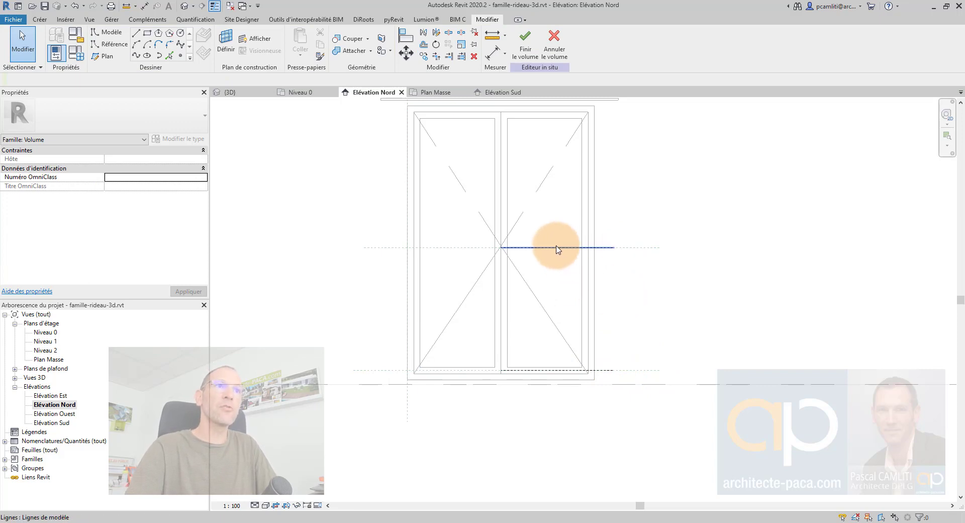
Select the mid-height spline and host it on the reference plane Intermediaire while in the 3D view
middle_click_drag(598, 253, 606, 327)
left_click(520, 320)
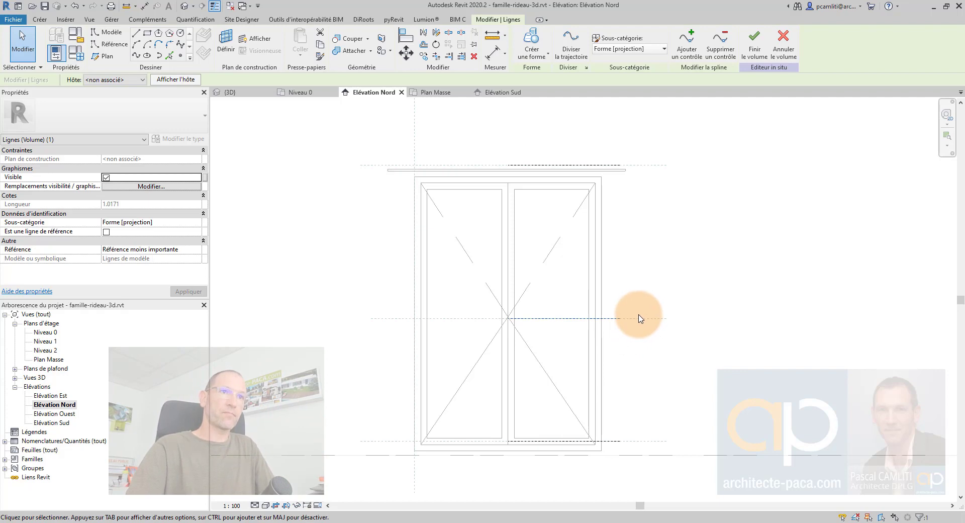
left_click(185, 6)
middle_click_drag(586, 319, 573, 389, "shift")
left_click(583, 336)
middle_click_drag(664, 351, 606, 311)
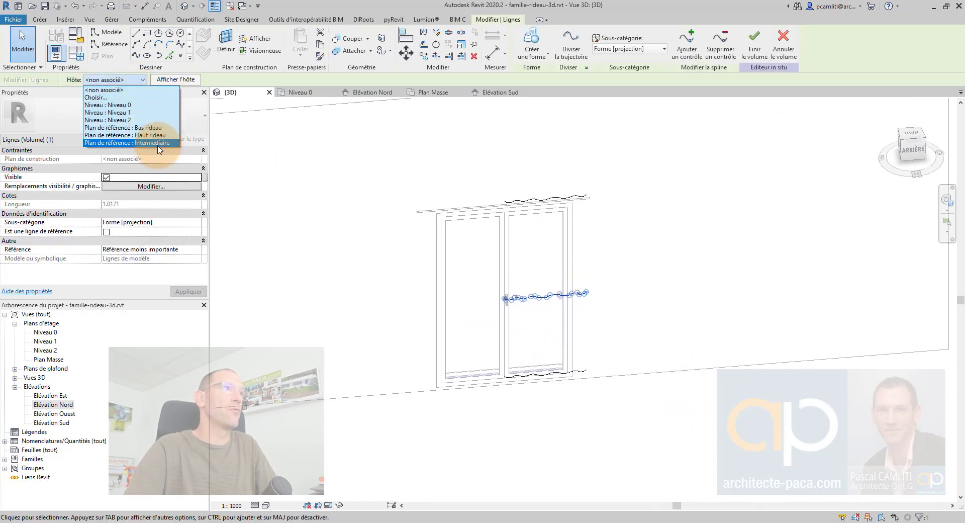
left_click(156, 143)
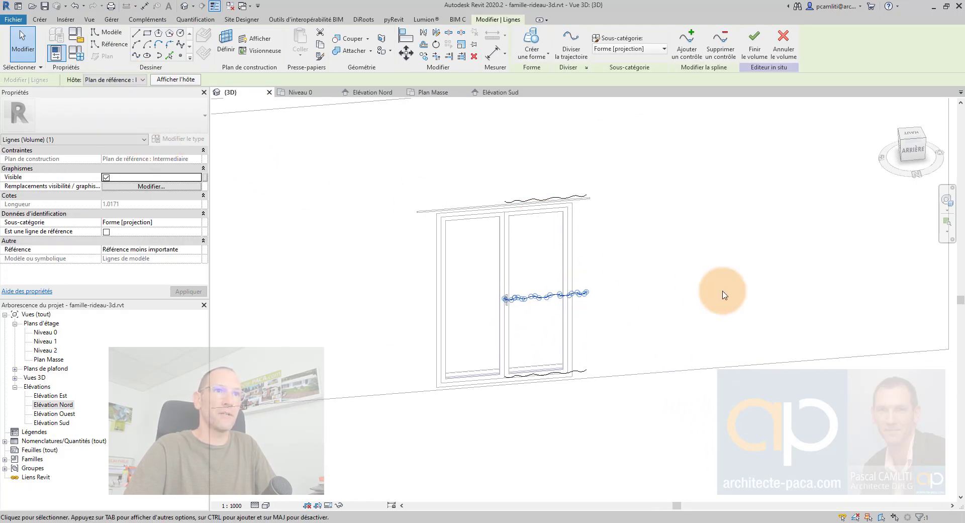
Host the bottom spline on the reference plane Bas rideau
left_click(652, 321)
scroll(627, 422, "up", 5)
left_click(612, 451)
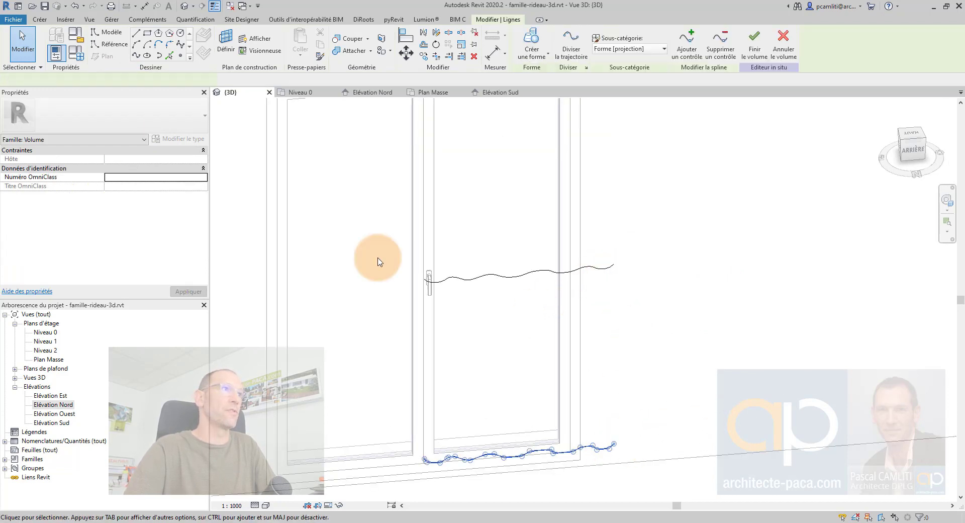
left_click(141, 79)
left_click(140, 142)
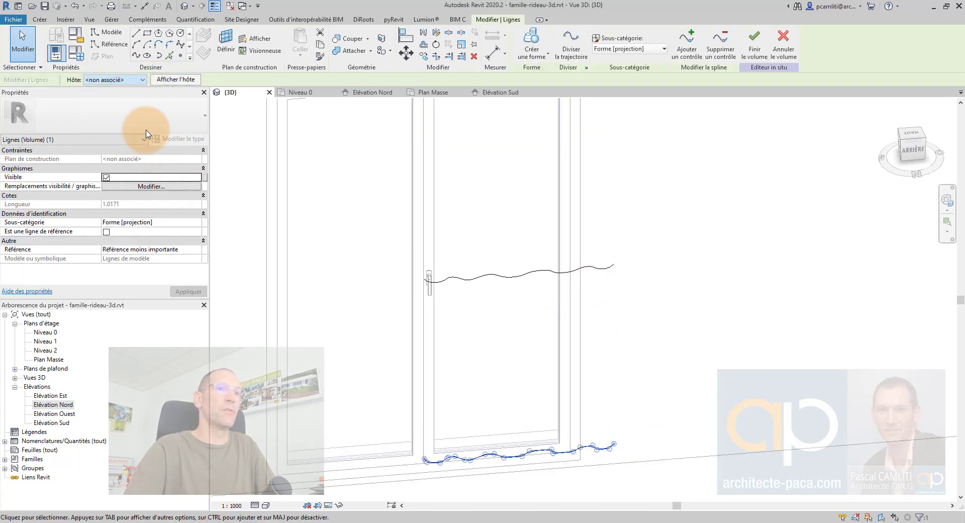
left_click(717, 319)
scroll(647, 314, "down", 2)
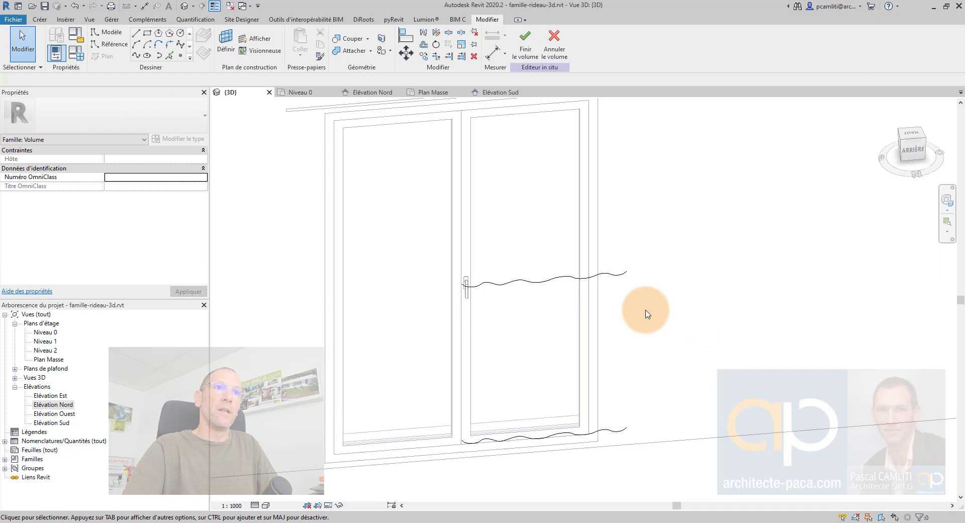
Pull the mid-height spline's end near the door handle inward along the curtain and shift its nearest control points
left_click(621, 279)
middle_click_drag(689, 312, 628, 356, "shift")
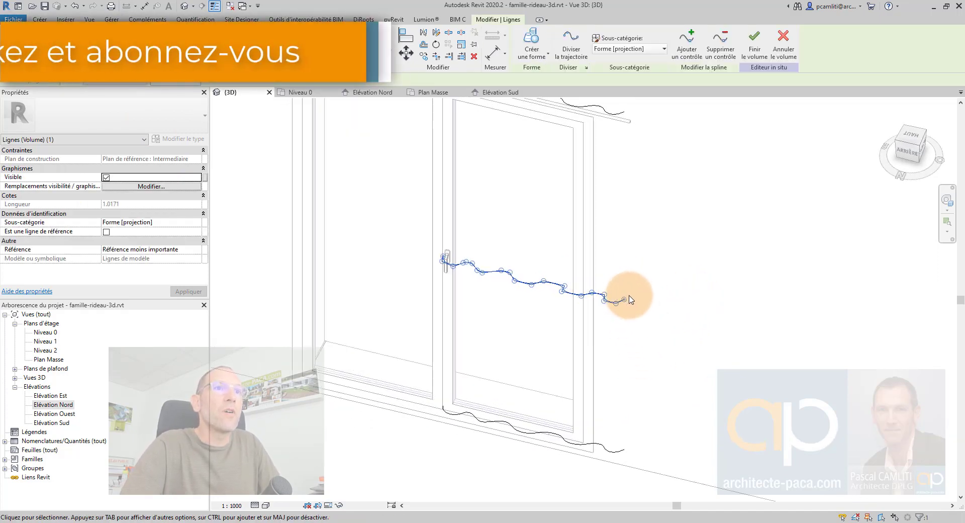
scroll(355, 259, "up", 6)
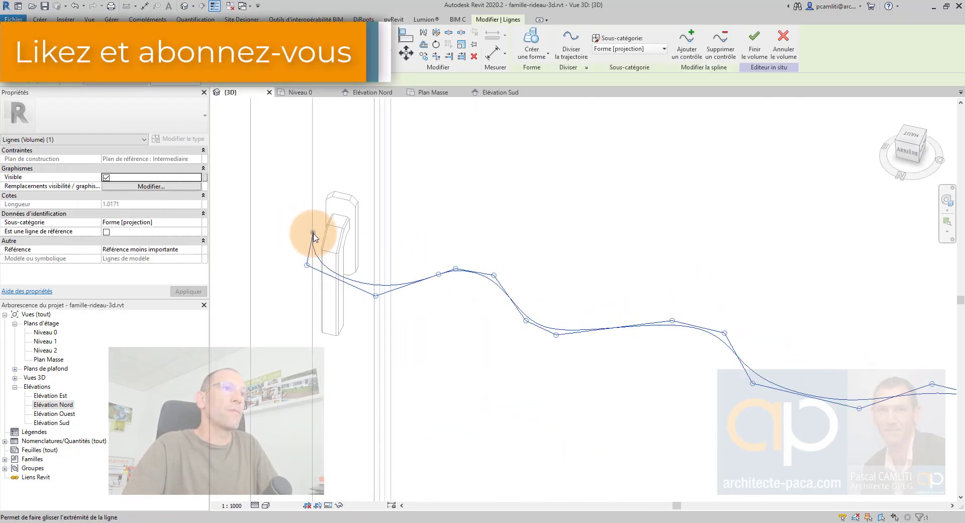
left_click_drag(307, 265, 523, 287)
left_click_drag(525, 321, 544, 328)
scroll(374, 277, "down", 2)
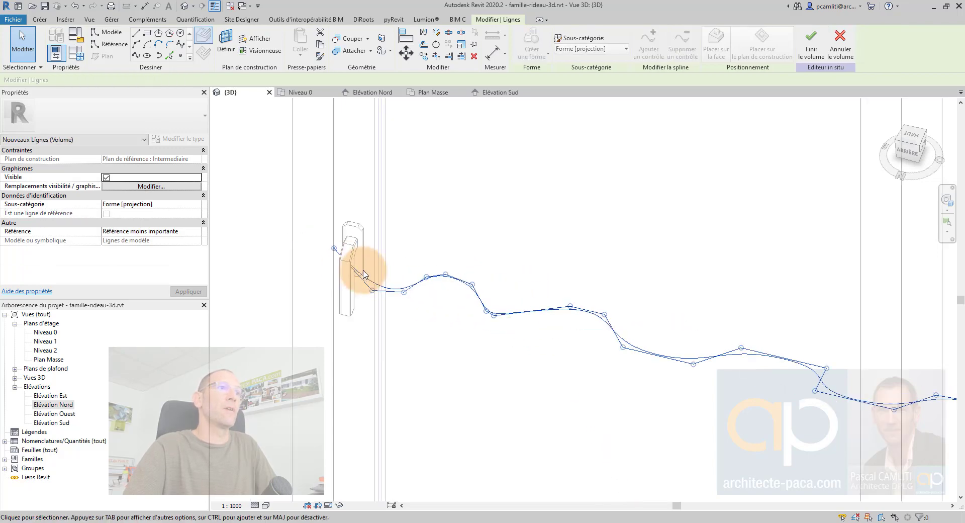
left_click(334, 250)
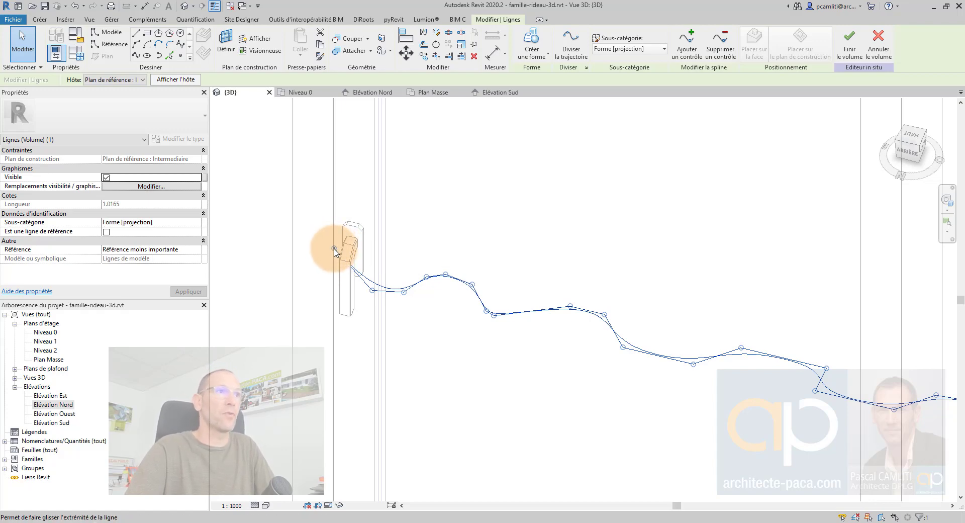
left_click_drag(334, 250, 445, 274)
Reshape the remaining waves of the mid-height spline into irregular folds by moving their control points
scroll(395, 266, "down", 3)
scroll(447, 281, "up", 3)
left_click_drag(499, 261, 532, 267)
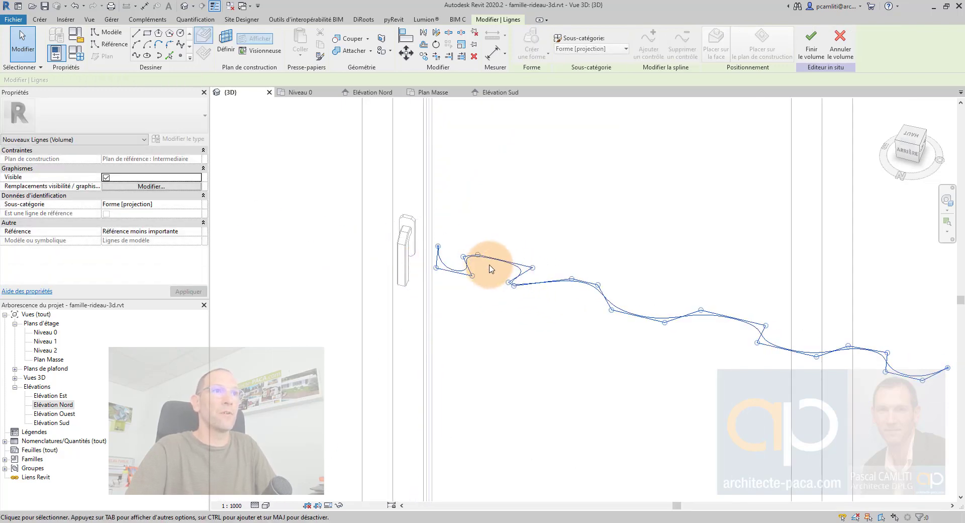
left_click(463, 257)
mouse_move(477, 256)
left_mouse_down()
mouse_move(504, 259)
mouse_move(480, 259)
left_mouse_up()
left_click_drag(514, 286, 637, 301)
scroll(602, 293, "down", 1)
scroll(603, 294, "down", 2)
mouse_move(689, 321)
left_mouse_down()
mouse_move(680, 324)
mouse_move(697, 305)
left_mouse_up()
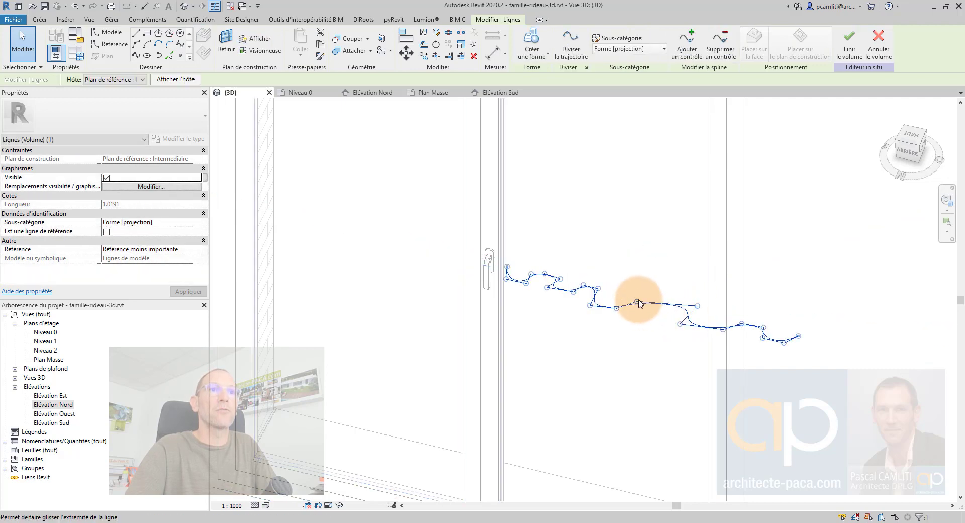
left_click_drag(637, 302, 640, 296)
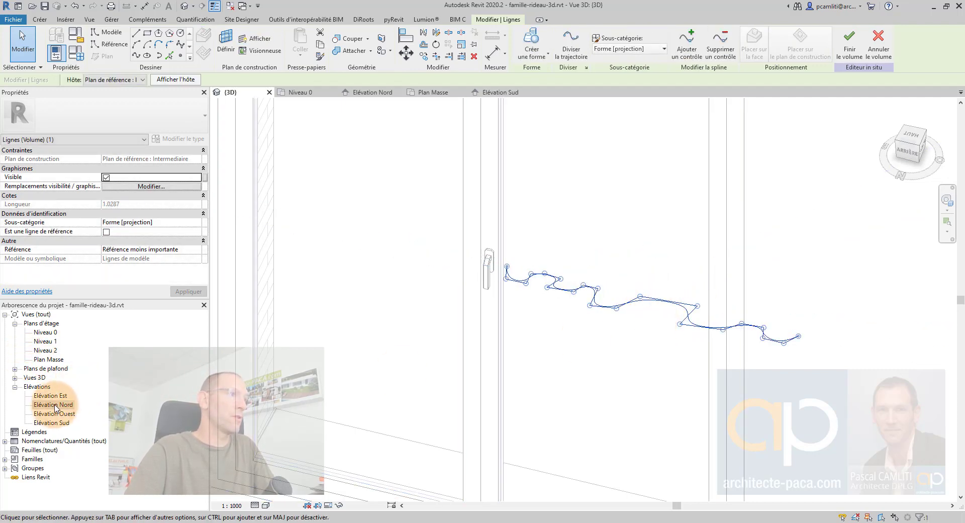
Compare the splines in the Plan Masse view and move the mid-height spline's lowest control points back to the wall line
double_click(51, 360)
scroll(603, 201, "up", 4)
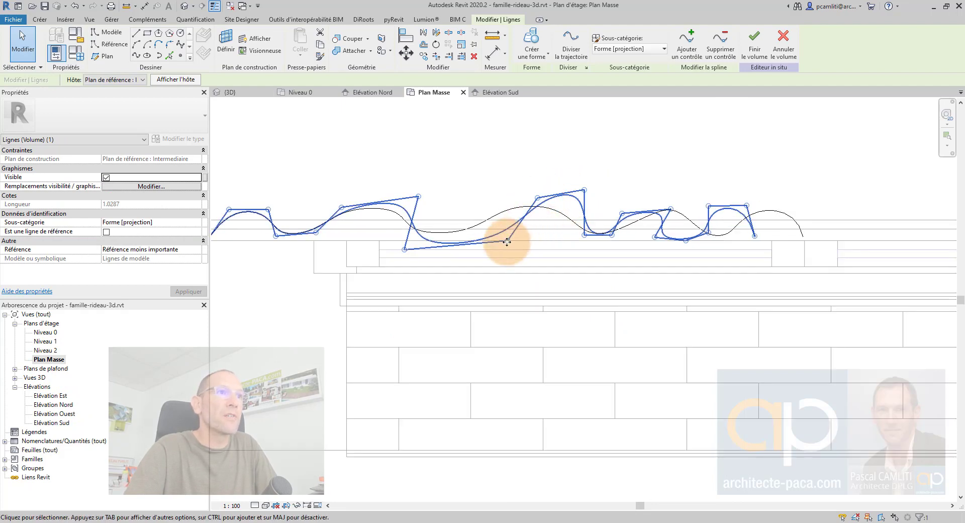
left_click_drag(406, 251, 409, 240)
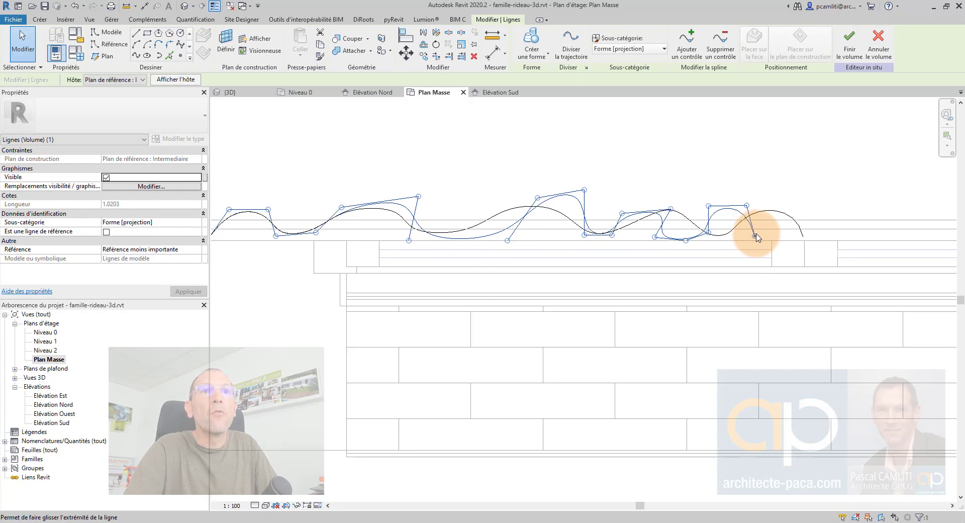
middle_click_drag(610, 243, 755, 234)
scroll(534, 211, "up", 1)
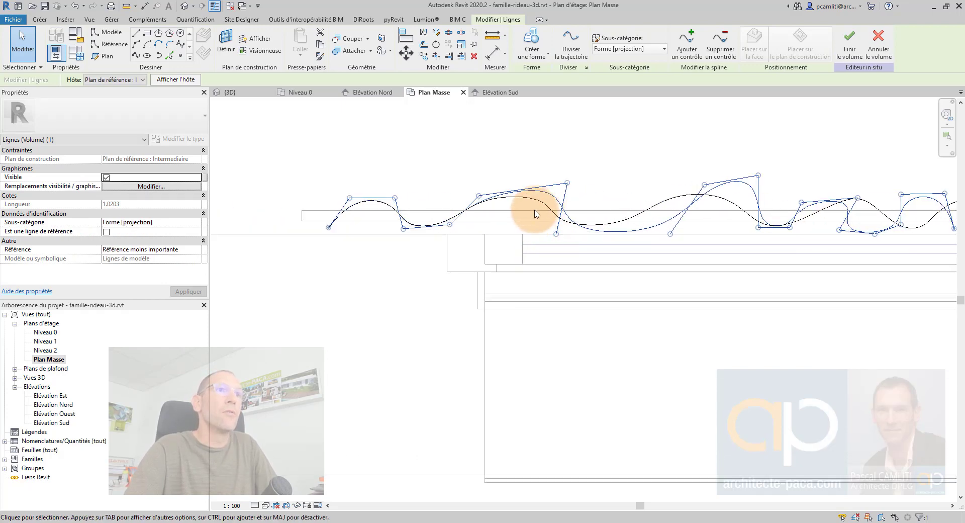
left_click(433, 187)
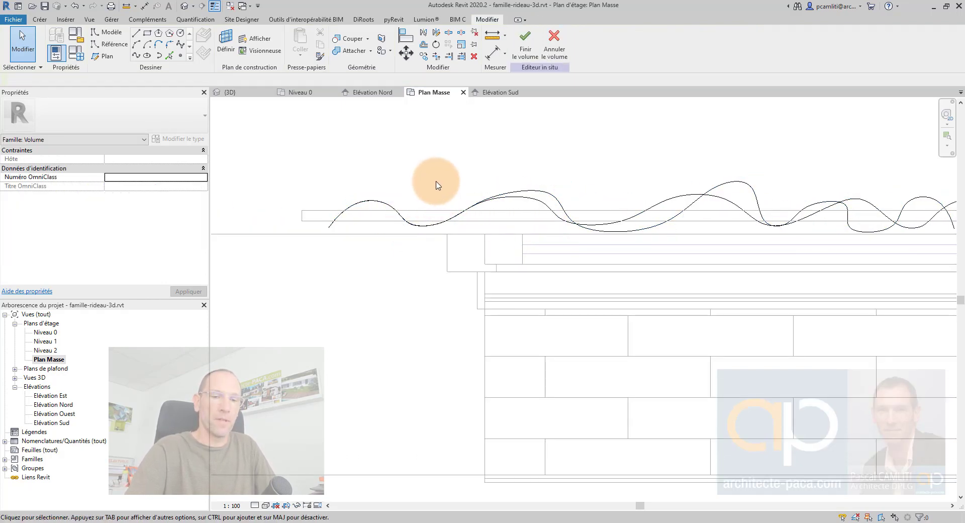
Select all three curtain splines in the 3D view and create a form through them
key("d")
middle_click_drag(437, 183, 714, 254, "shift")
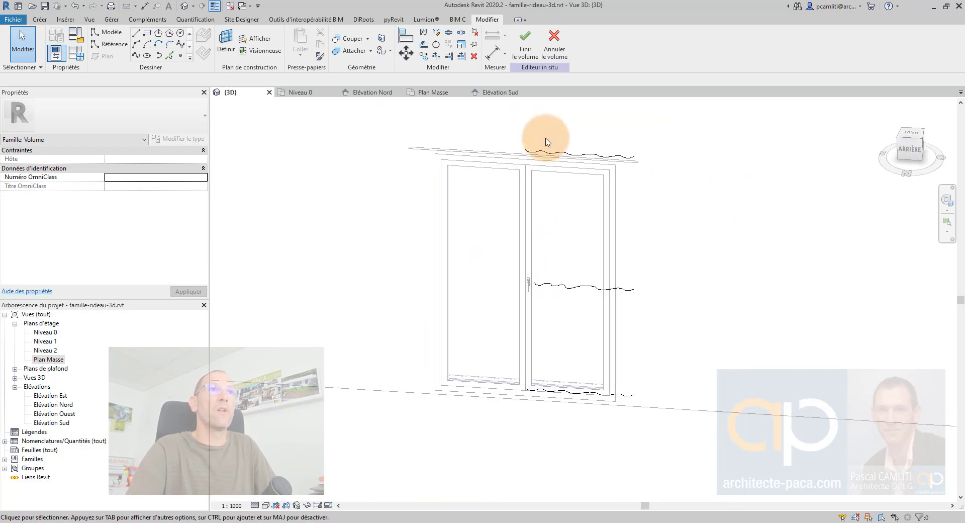
left_click_drag(513, 132, 701, 455)
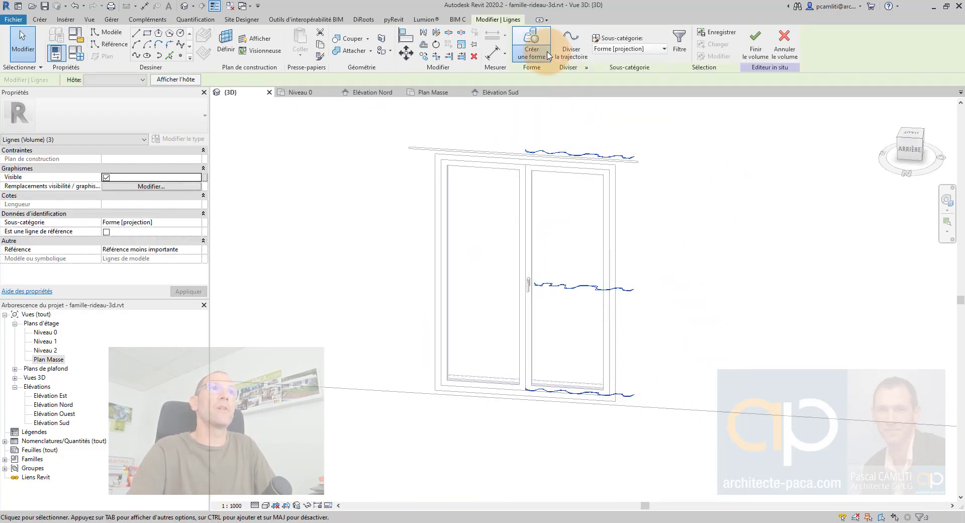
left_click(525, 73)
middle_click_drag(728, 185, 641, 260, "shift")
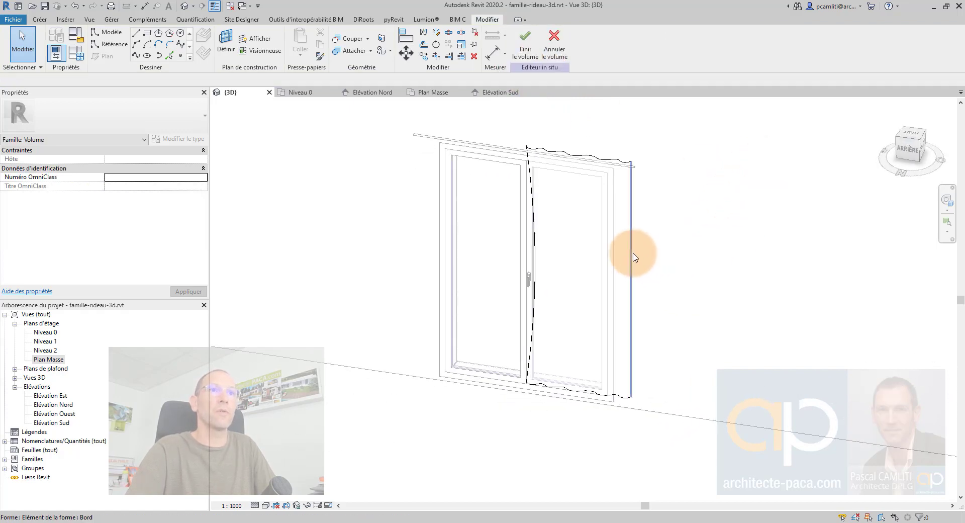
Assign the material Grosse toile from the AEC library to the curtain form, found by searching for "toile"
left_click(609, 225)
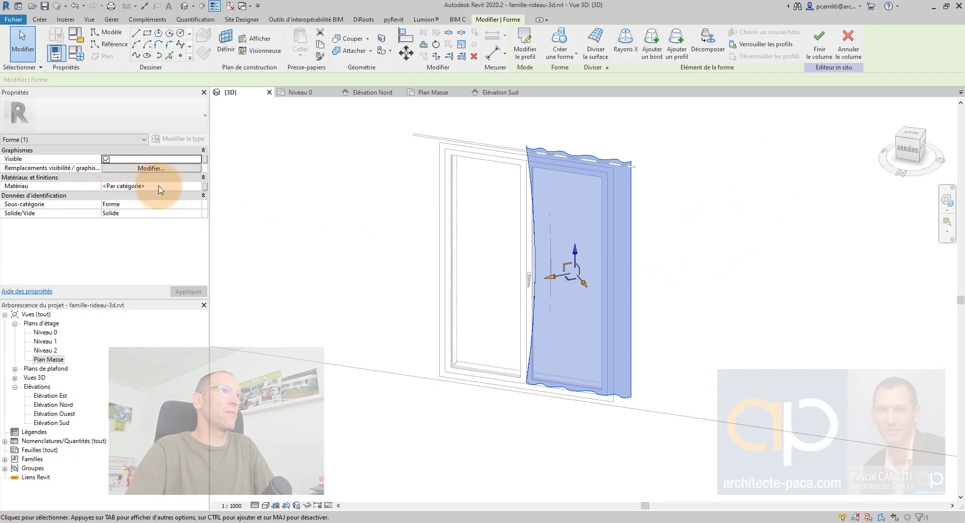
left_click(198, 186)
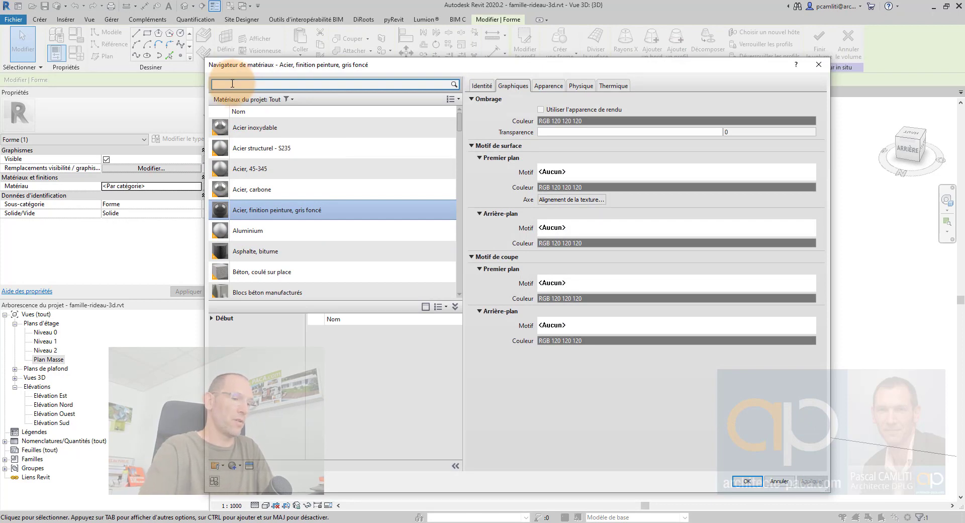
left_click(232, 84)
type("tpo")
key("BackSpace")
key("BackSpace")
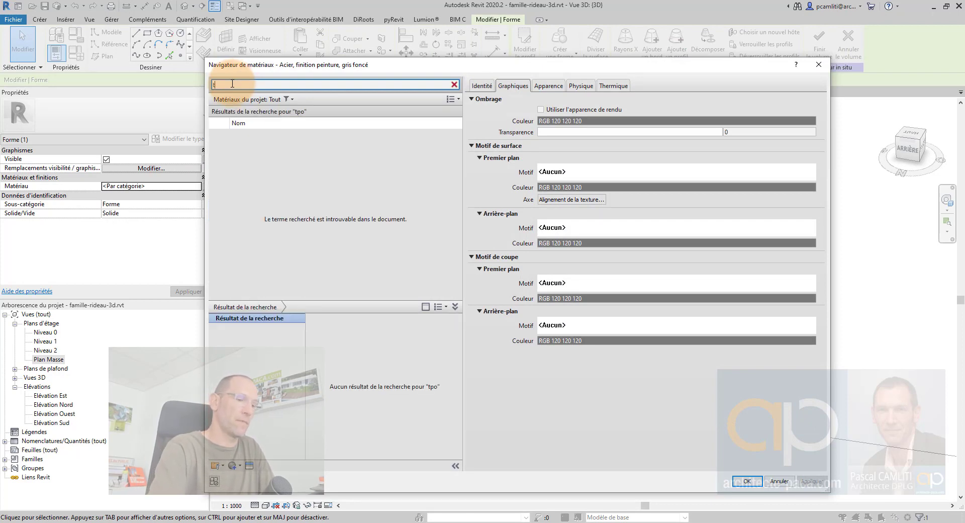
type("oile")
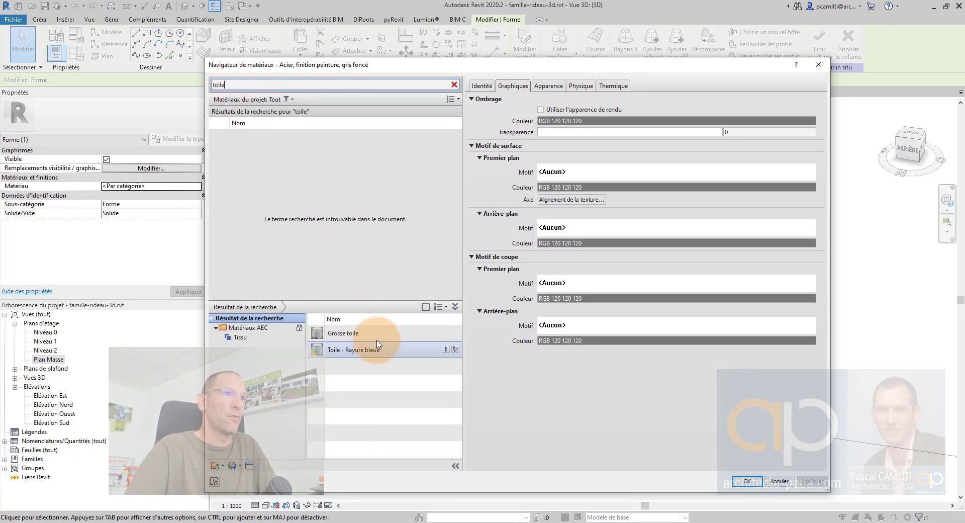
left_click(446, 333)
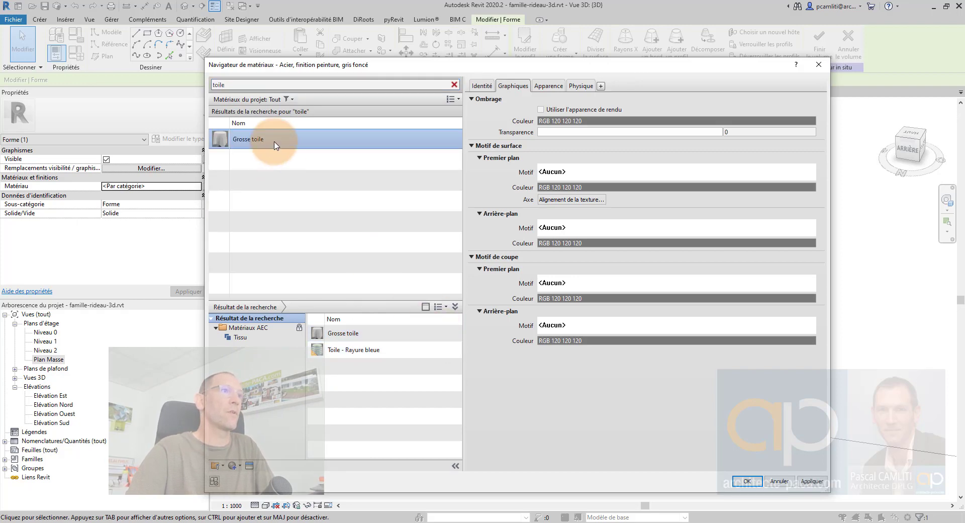
left_click(747, 481)
left_click(699, 279)
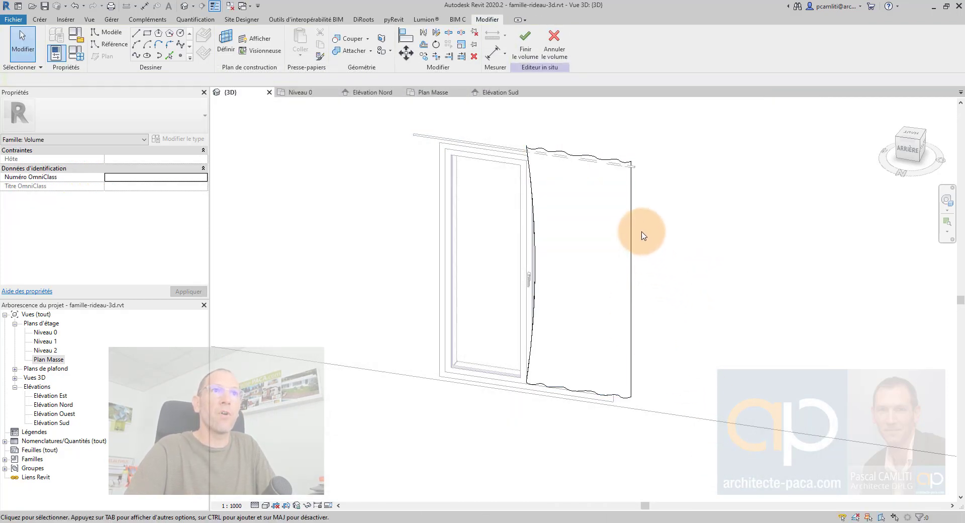
Set the work plane to the circular end face of the curtain rod (Tringle)
scroll(630, 210, "up", 3)
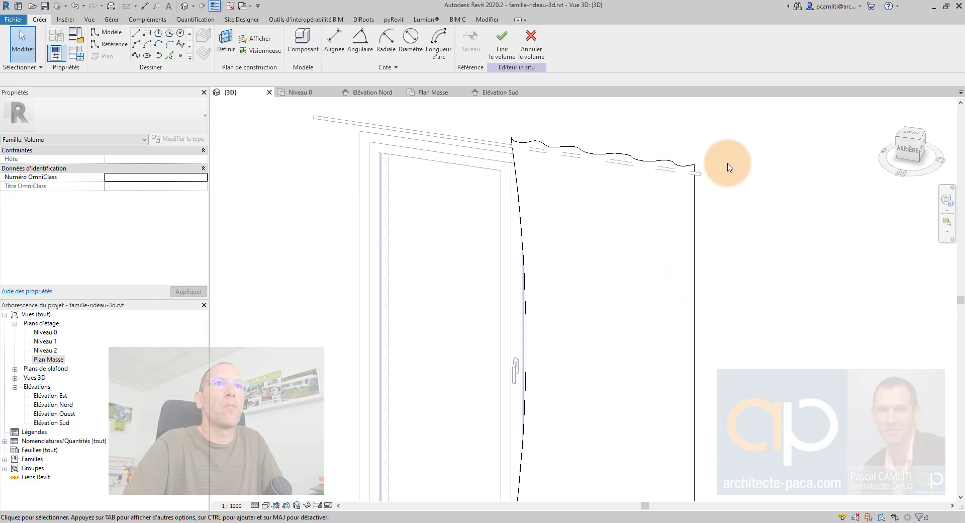
left_click(226, 43)
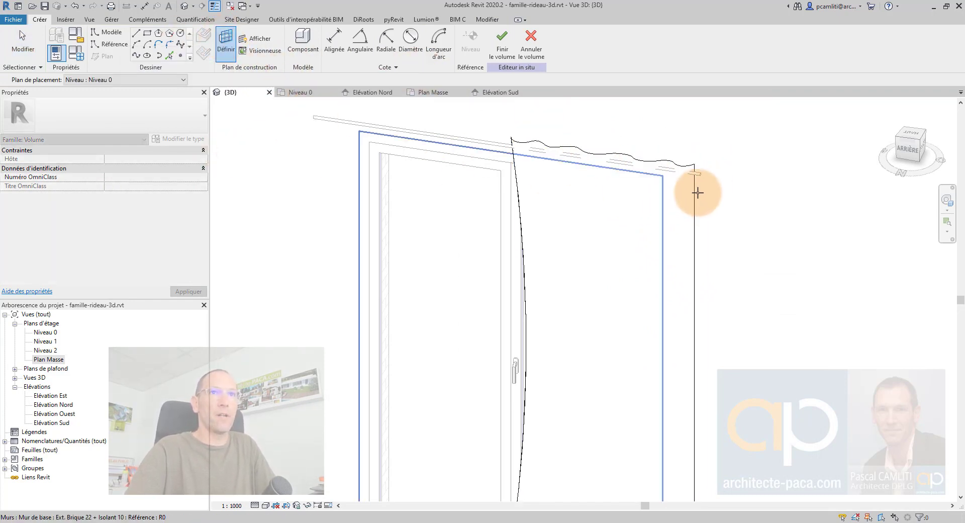
scroll(705, 170, "up", 2)
scroll(706, 169, "up", 4)
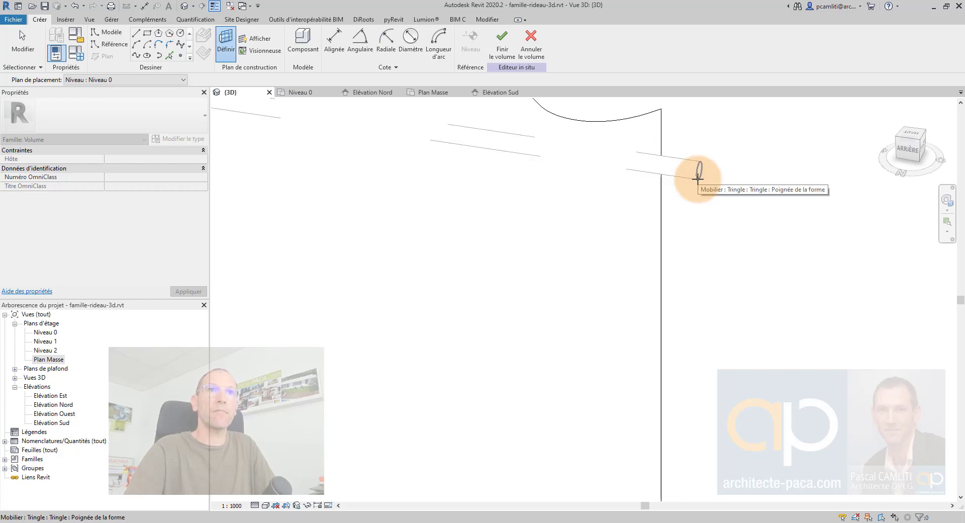
left_click(697, 176)
scroll(757, 201, "down", 2)
Draw a model-line circle centred on the rod's end face and slightly larger than the rod, viewed from Gauche
left_click(181, 34)
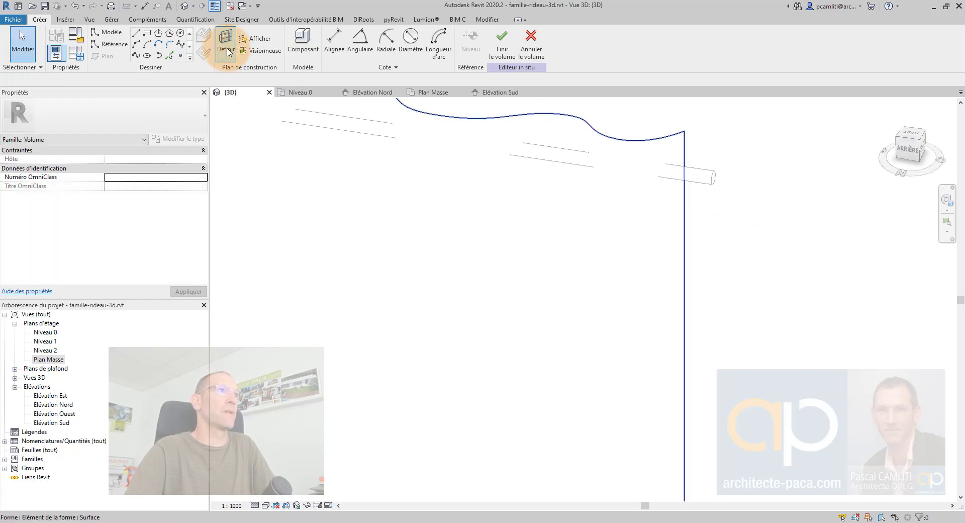
scroll(736, 178, "up", 3)
scroll(726, 174, "up", 2)
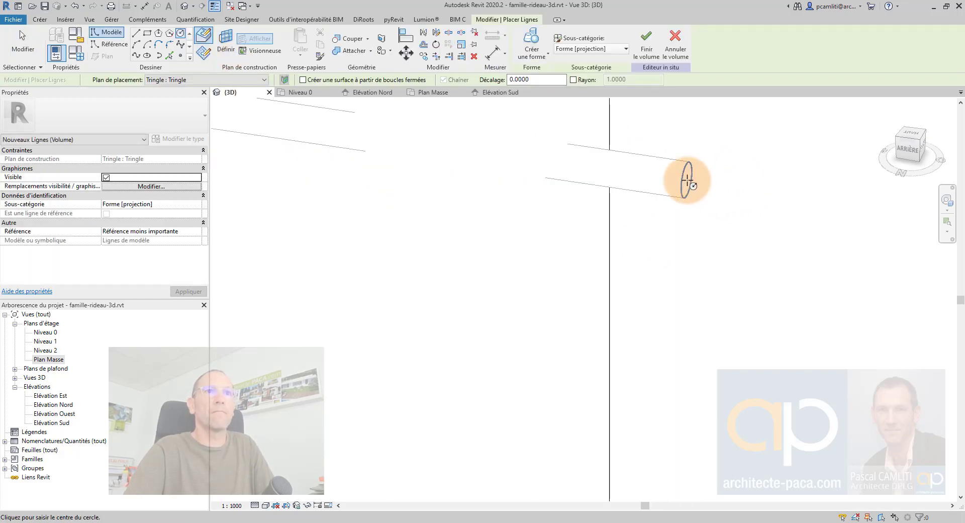
left_click(924, 148)
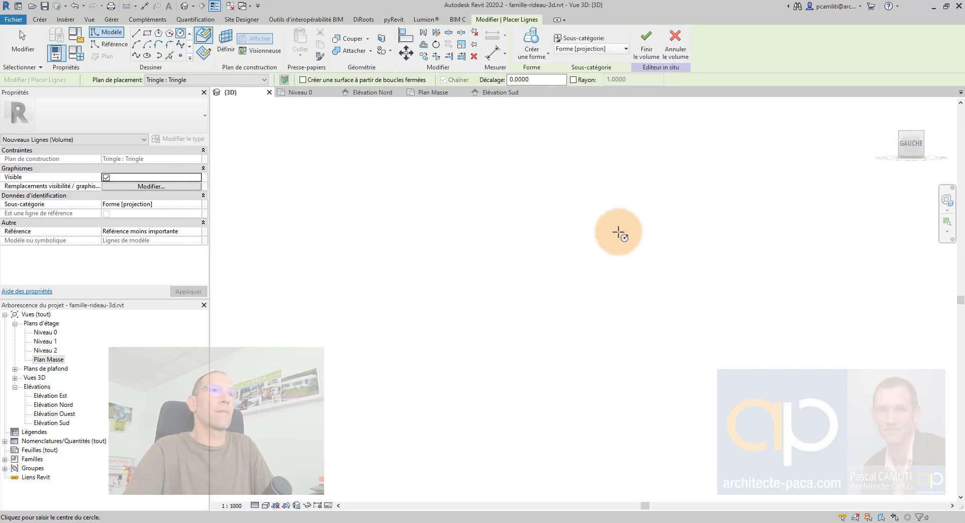
scroll(556, 316, "up", 8)
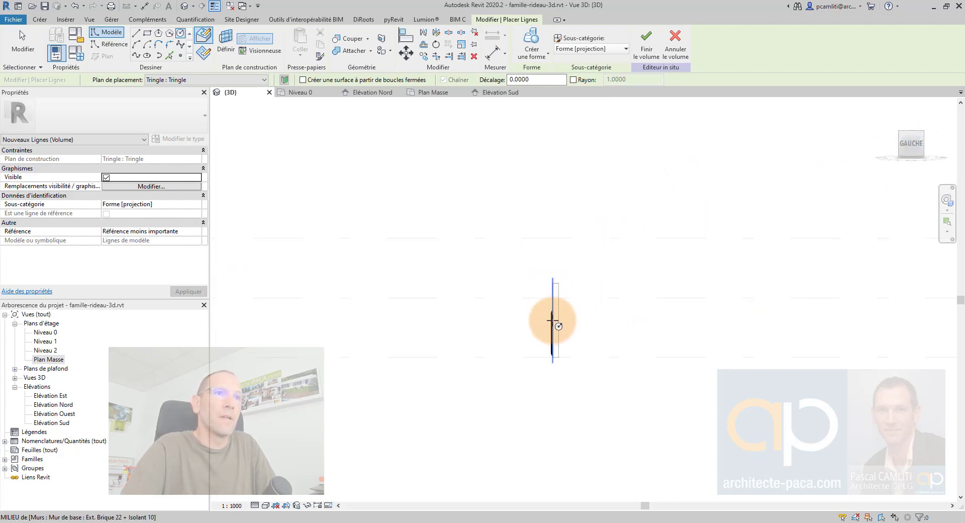
scroll(549, 283, "up", 4)
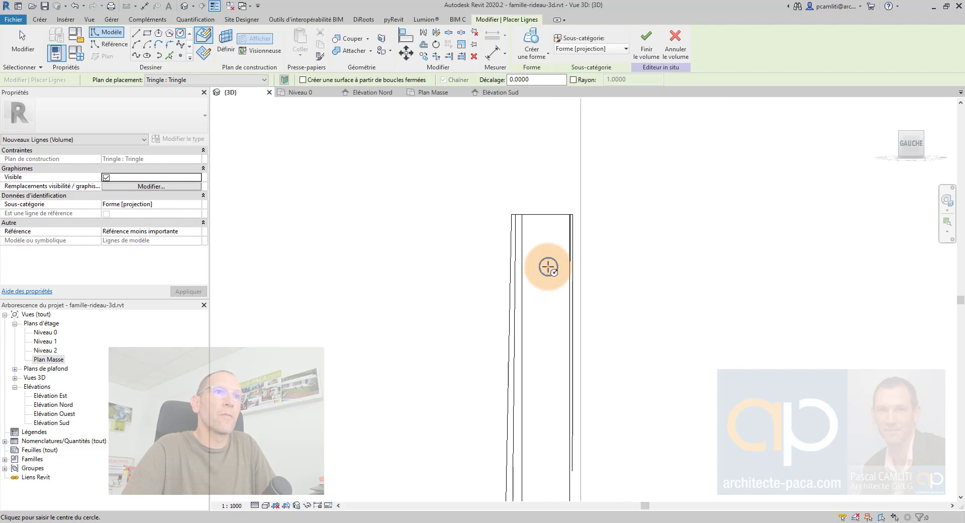
left_click(548, 267)
left_click(562, 278)
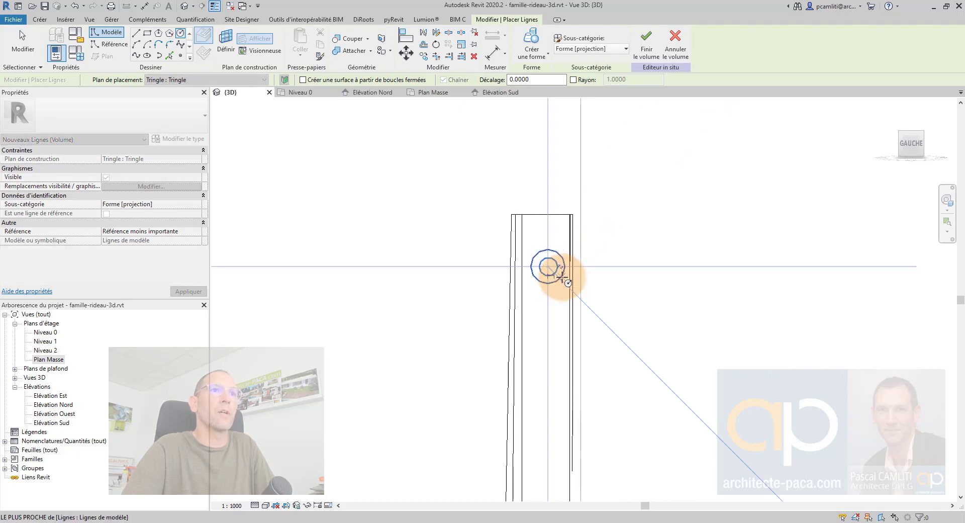
Create a cylindrical void form from the circle drawn around the end of the curtain rod
scroll(562, 276, "down", 2)
key("Escape")
key("Escape")
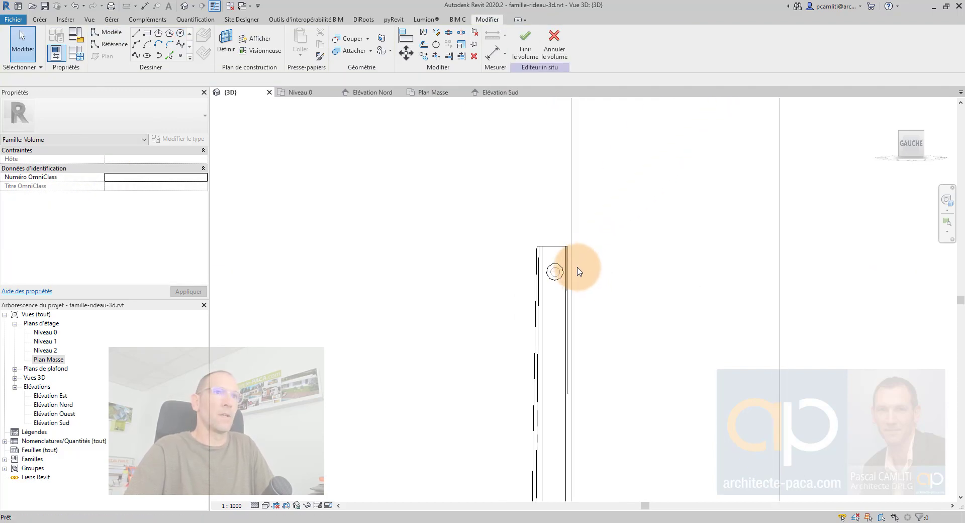
middle_click_drag(578, 277, 672, 173, "shift")
left_click(583, 245)
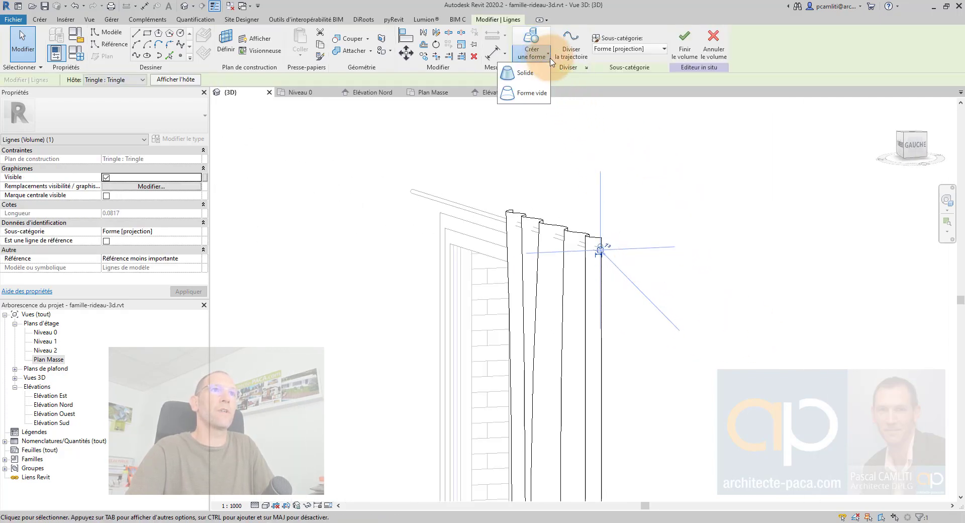
left_click(529, 94)
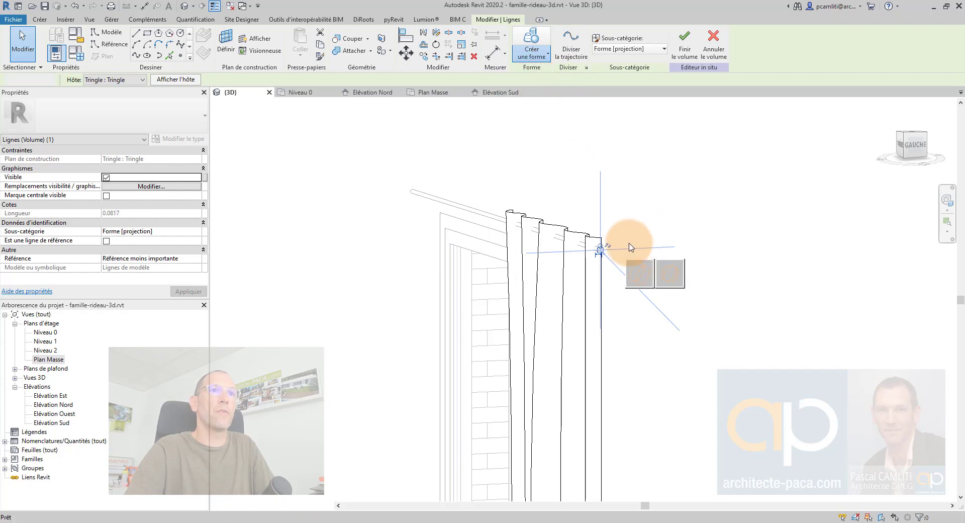
left_click(647, 279)
Extend the void cylinder along the rod so it passes through the full width of the curtain
scroll(624, 259, "up", 4)
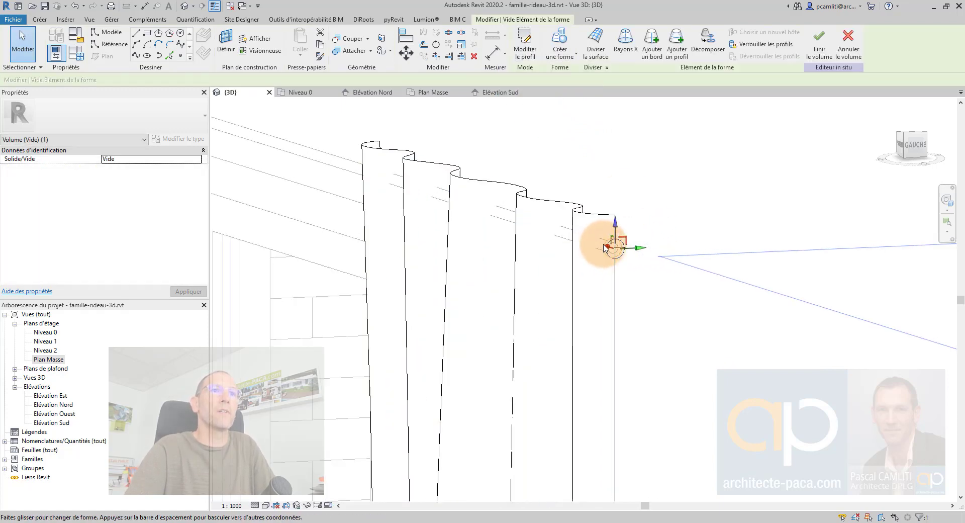
left_click_drag(516, 218, 334, 157)
left_click(510, 141)
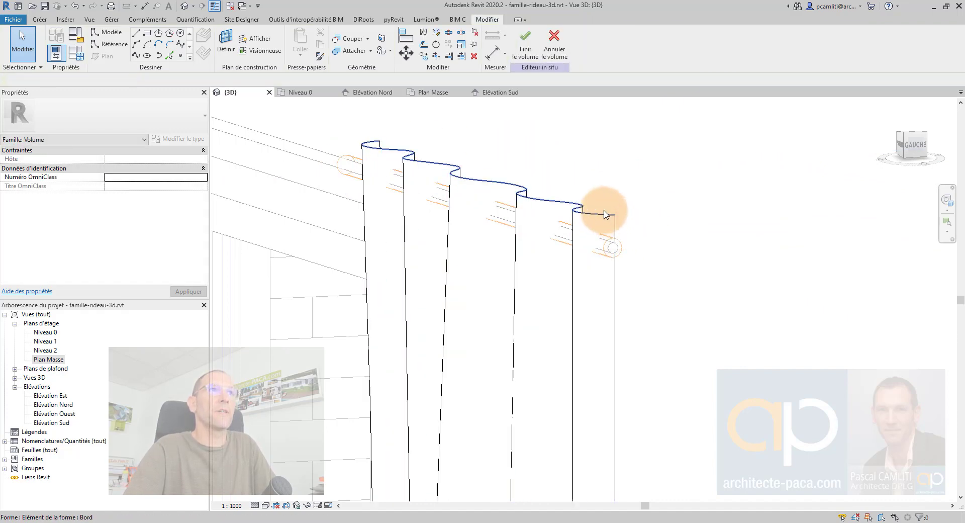
Cut the curtain form with the cylindrical void around the rod
left_click(346, 43)
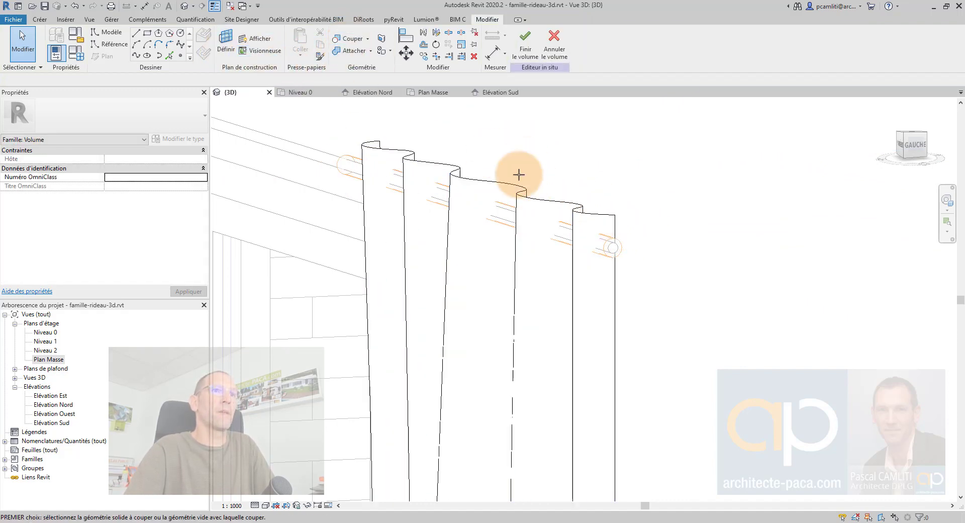
left_click(544, 211)
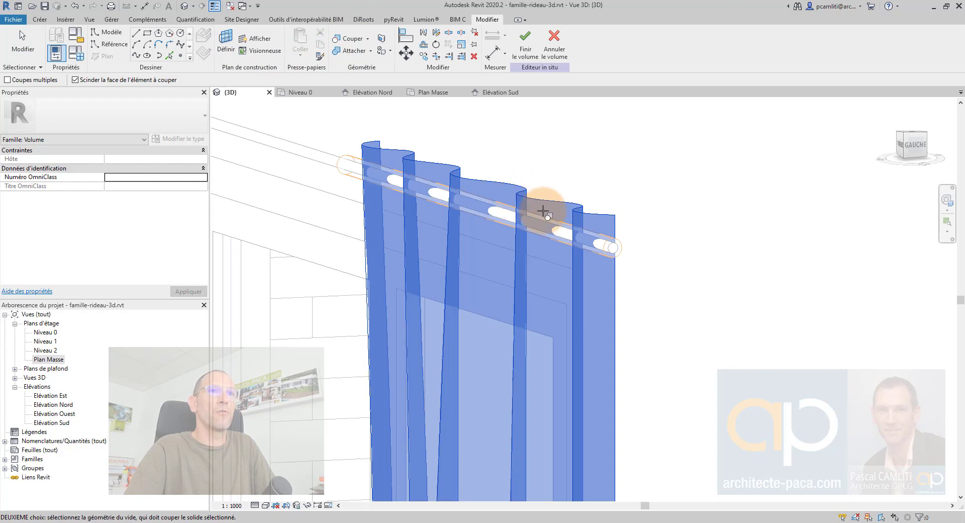
left_click(615, 240)
key("Escape")
scroll(637, 236, "down", 2)
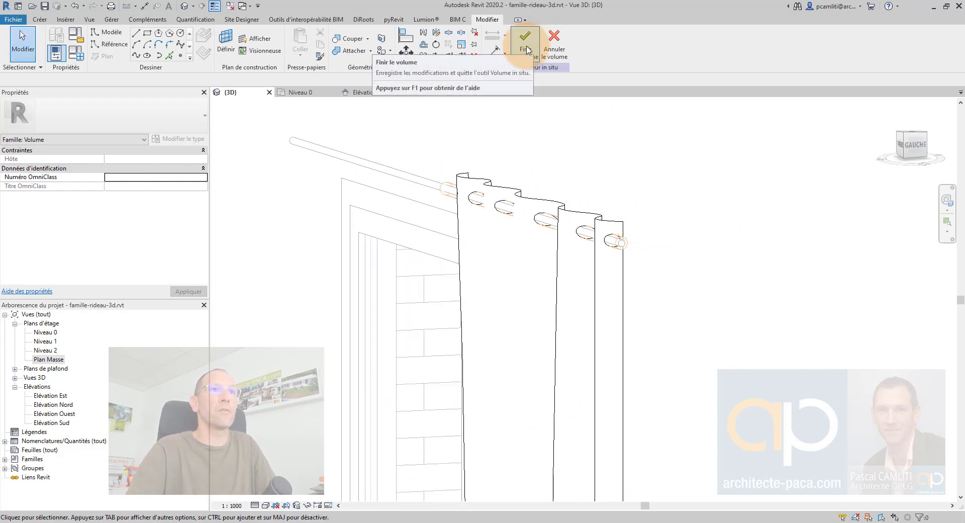
Finish the in-place curtain mass and save the project
left_click(525, 44)
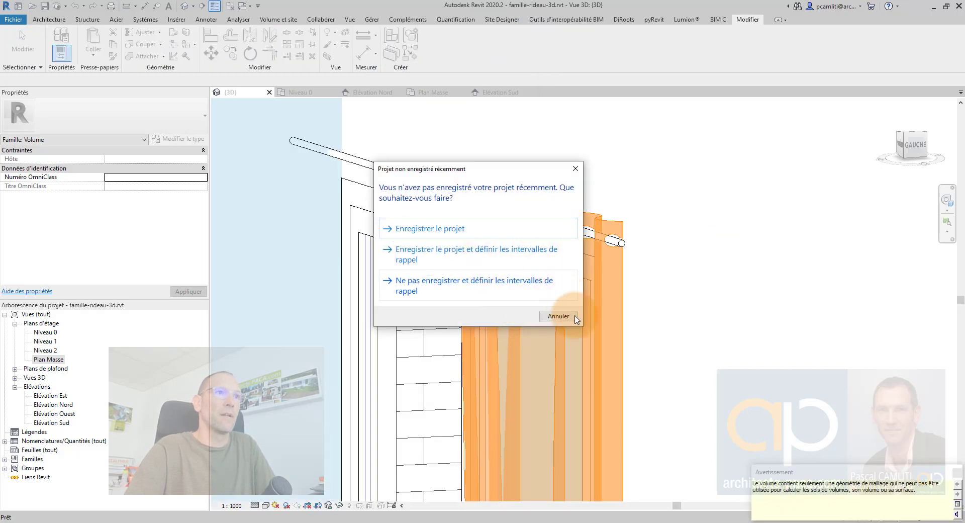
left_click(431, 236)
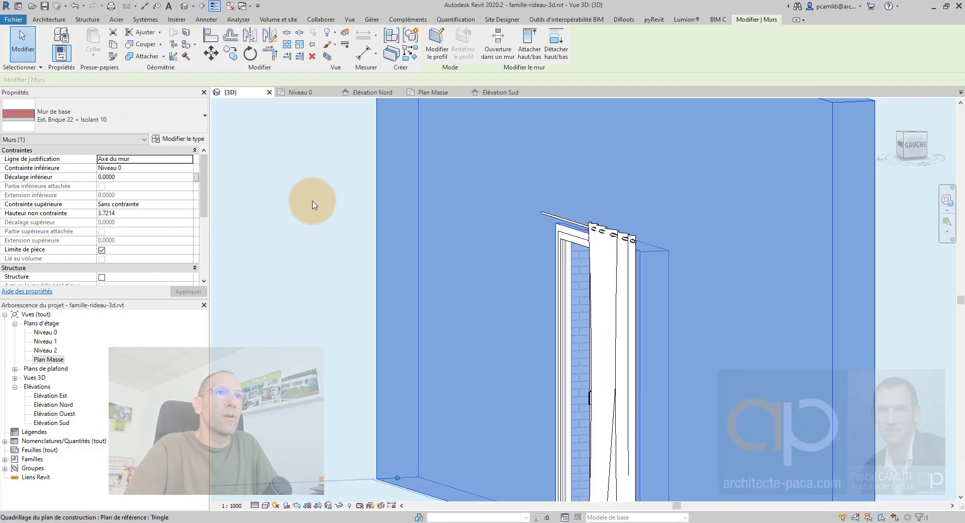
Turn off the display of the Tringle work plane in the 3D view
left_click(315, 205)
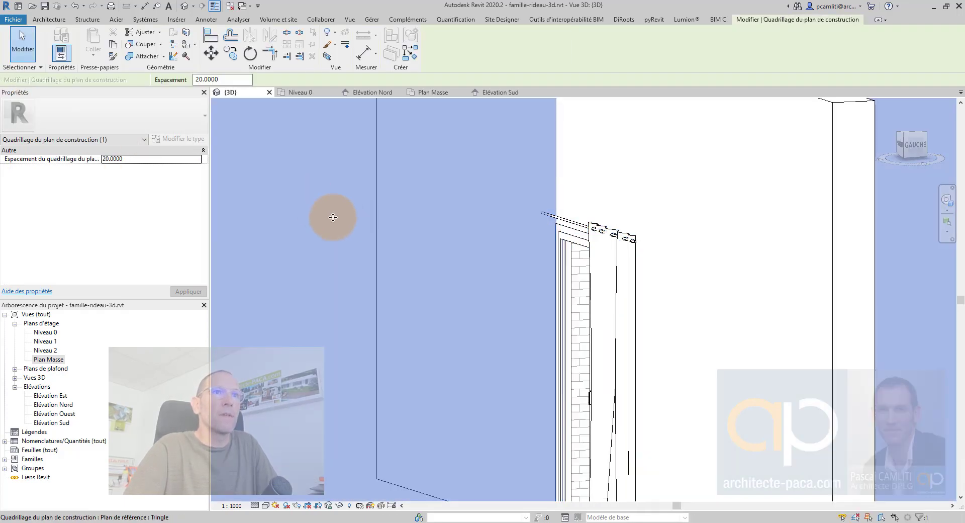
middle_click_drag(332, 217, 249, 174, "shift")
left_click(909, 152)
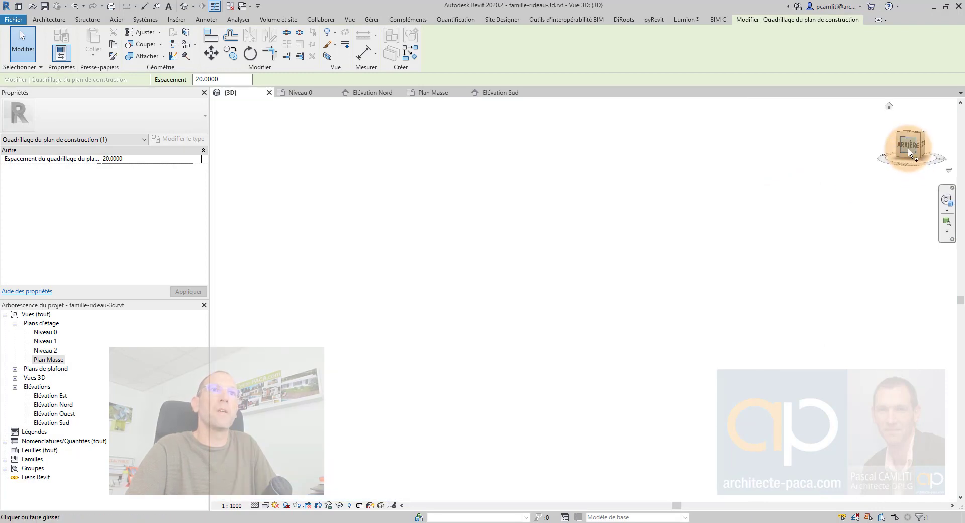
left_click(635, 329)
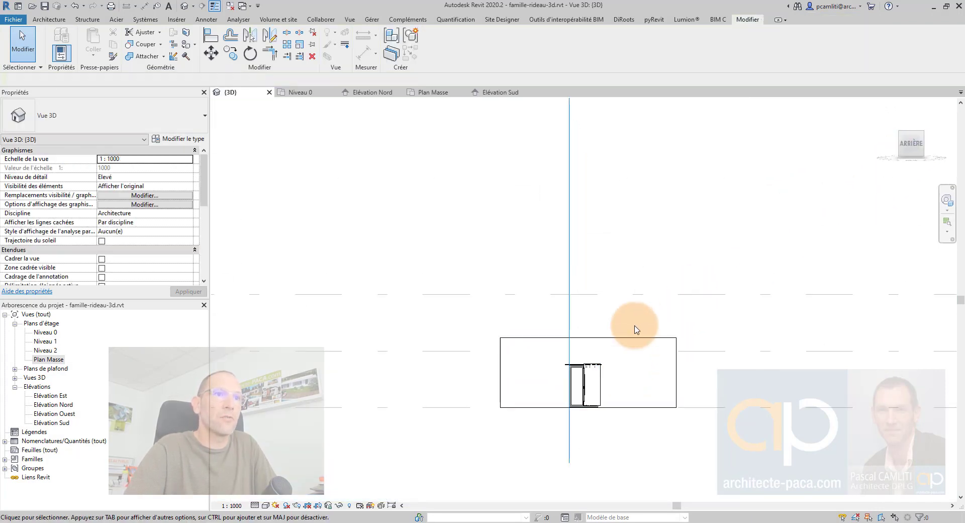
scroll(618, 332, "up", 1)
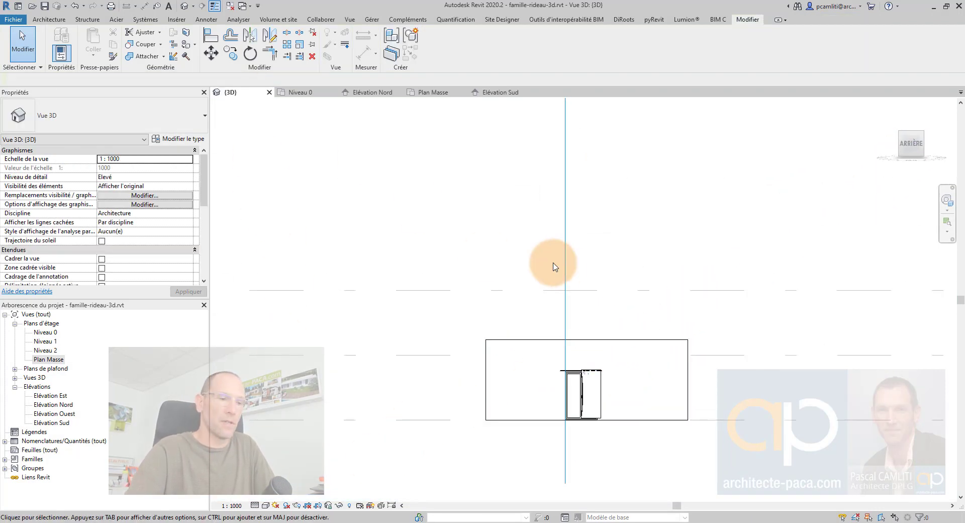
middle_click_drag(706, 311, 429, 125, "shift")
left_click(49, 19)
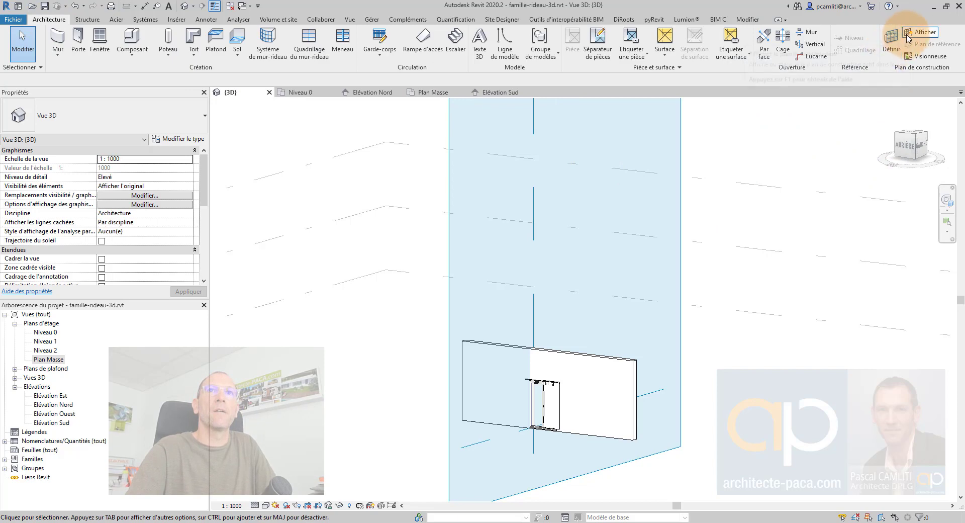
left_click(925, 33)
scroll(606, 341, "down", 1)
scroll(567, 392, "up", 6)
scroll(568, 393, "up", 1)
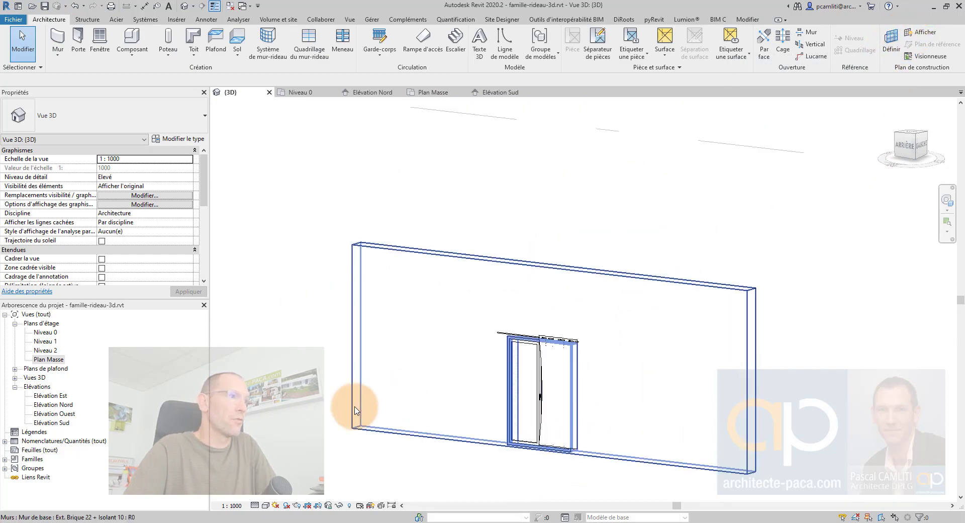
In Elévation Nord, mirror a copy of the curtain mass about the French window's vertical centre axis
double_click(54, 404)
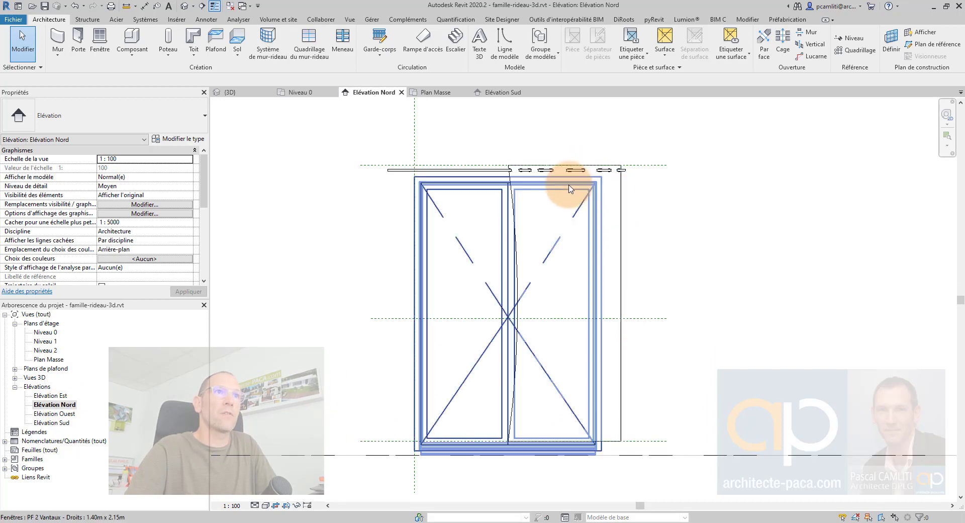
left_click(623, 190)
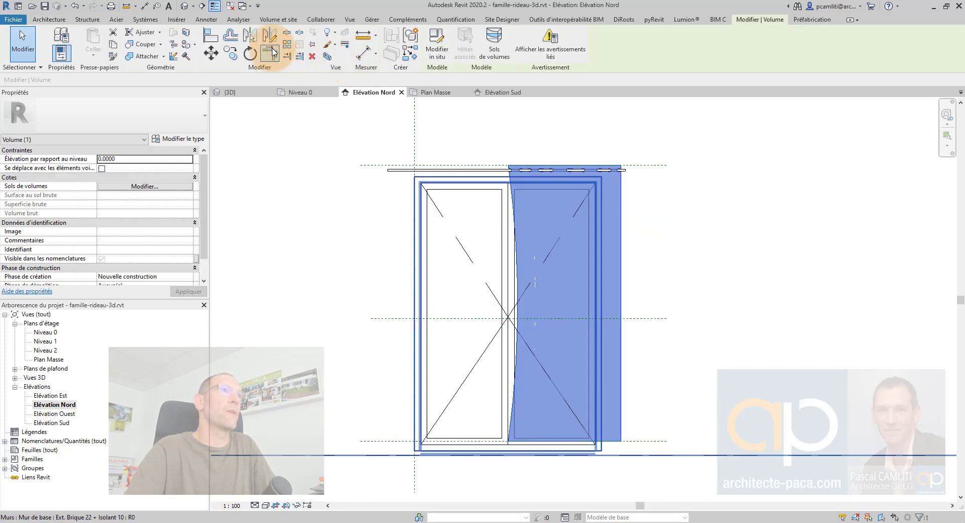
left_click(249, 36)
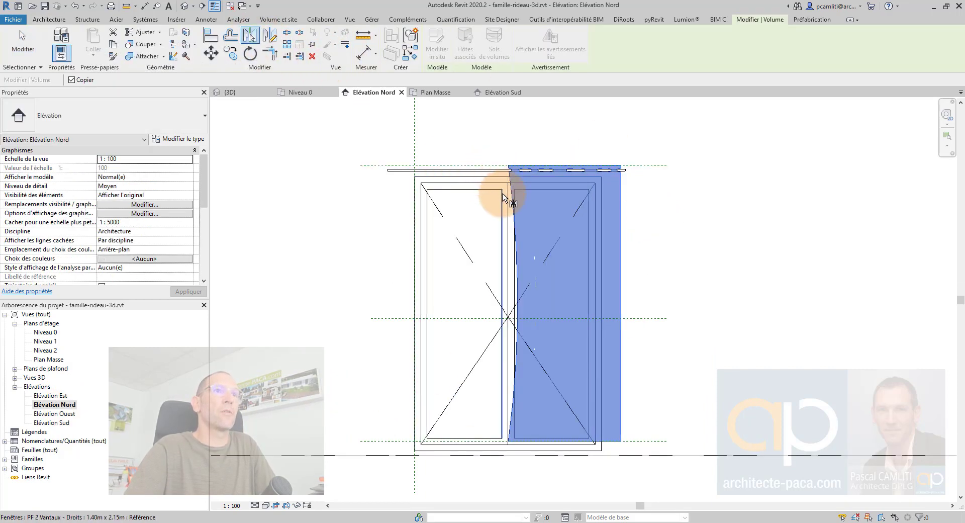
left_click(777, 223)
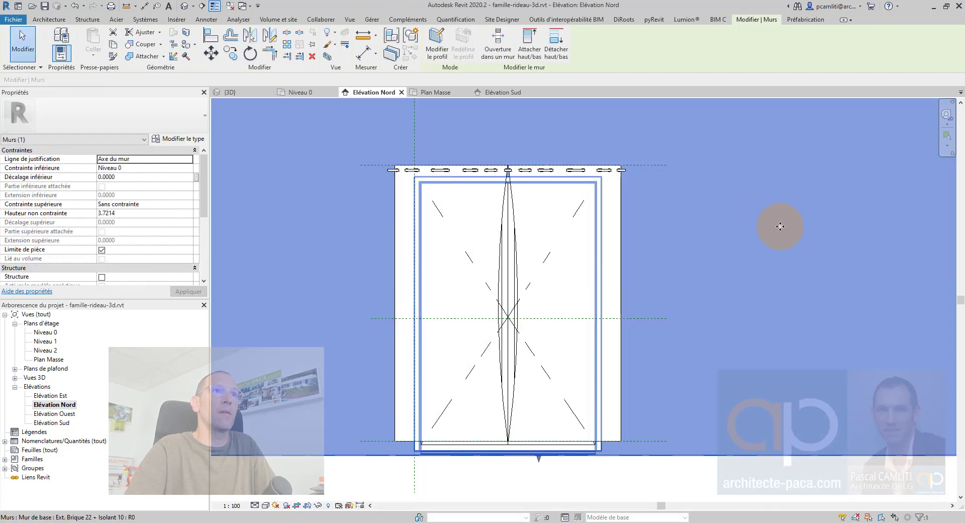
Open the original curtain mass for in-place editing from the 3D view
scroll(497, 285, "up", 2)
key("ctrl+Tab")
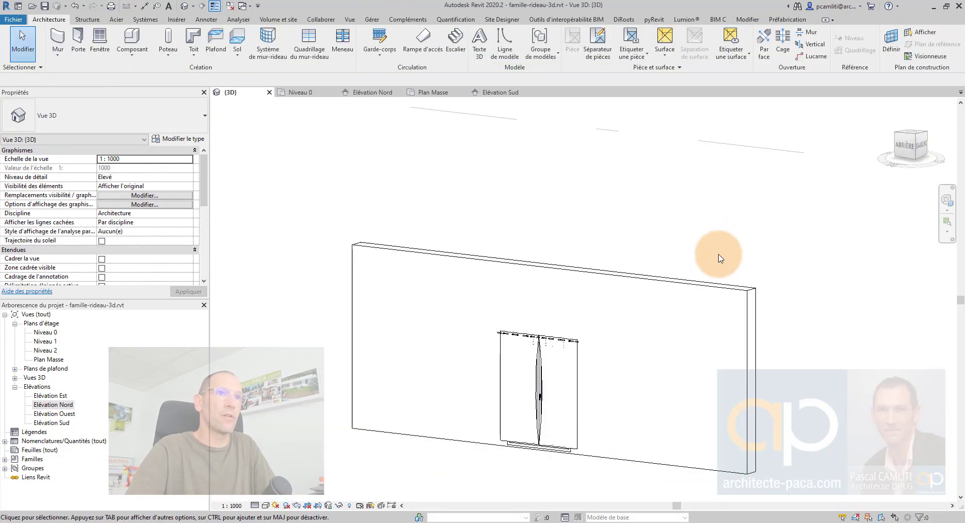
scroll(561, 386, "up", 2)
middle_click_drag(568, 384, 558, 268)
middle_click_drag(558, 269, 521, 299, "shift")
scroll(525, 278, "up", 2)
left_click(520, 297)
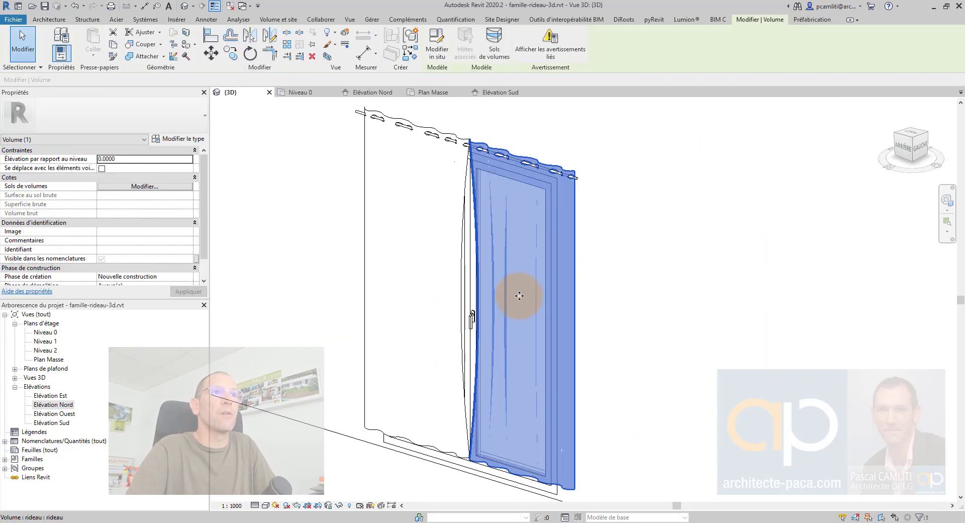
left_click(441, 52)
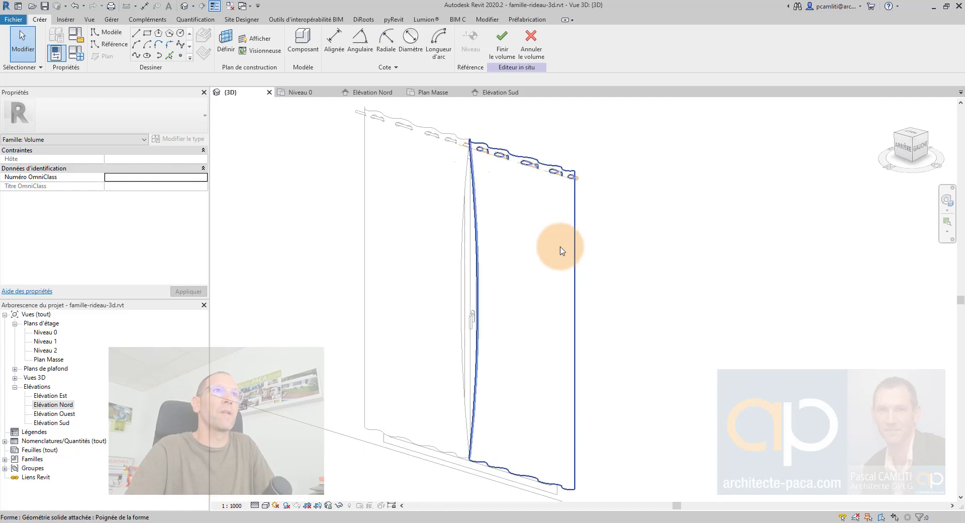
Enter profile editing for the curtain form's mid-height wavy profile and select its spline to expose the control points
left_click(561, 251)
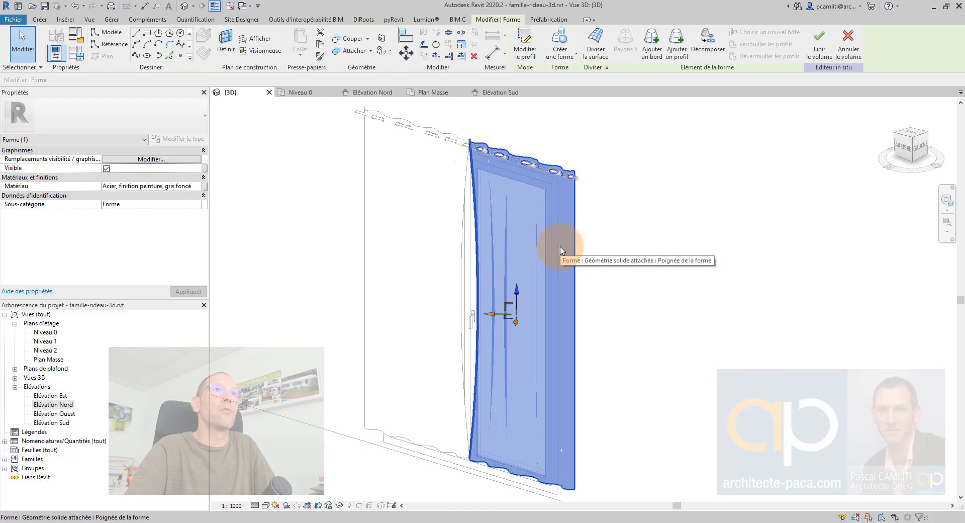
left_click(526, 52)
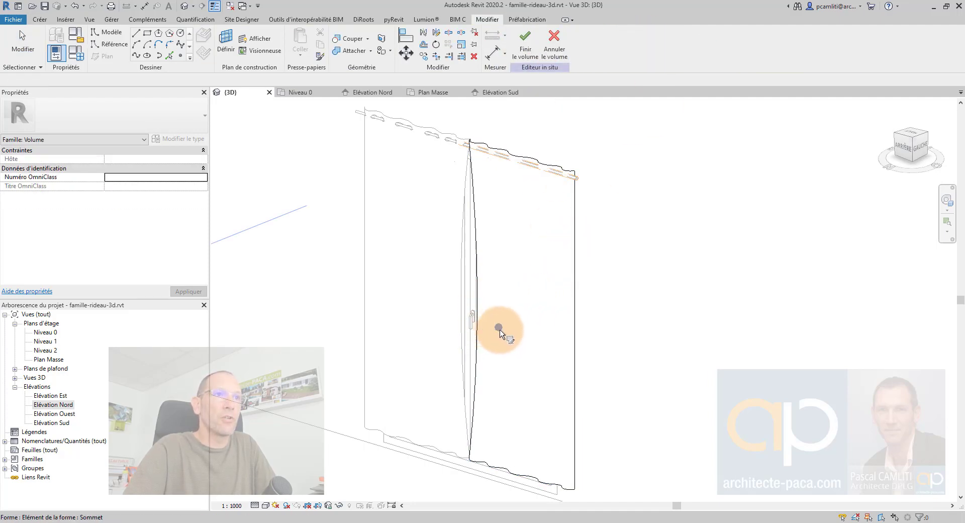
scroll(495, 330, "up", 3)
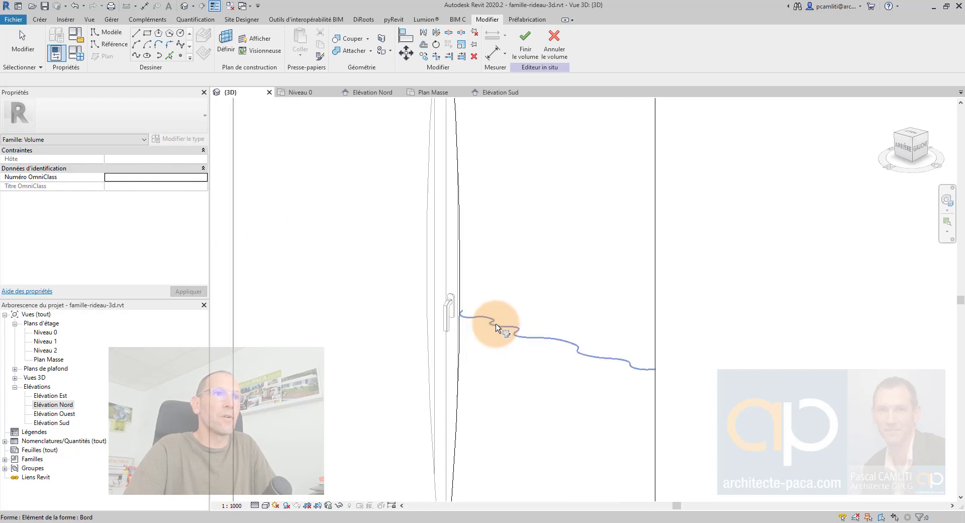
left_click(496, 328)
scroll(518, 308, "up", 2)
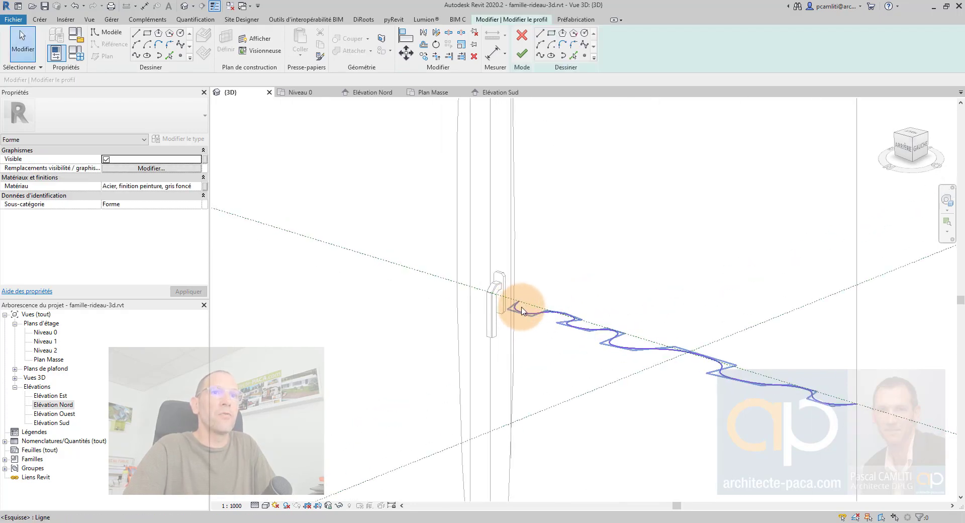
left_click(719, 376)
scroll(718, 376, "up", 3)
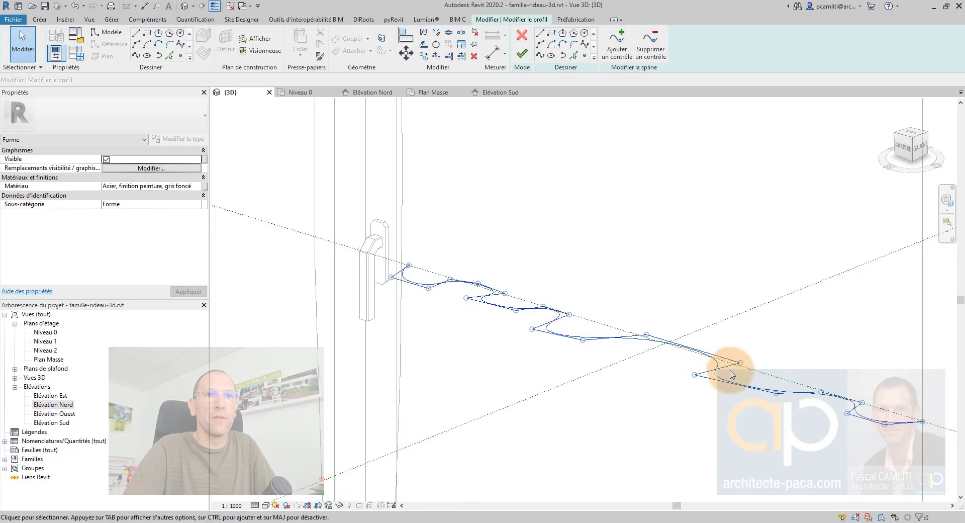
Shift the control points of the spline's middle folds toward the curtain's outer edge, tightening the waves
left_click_drag(708, 382, 648, 329)
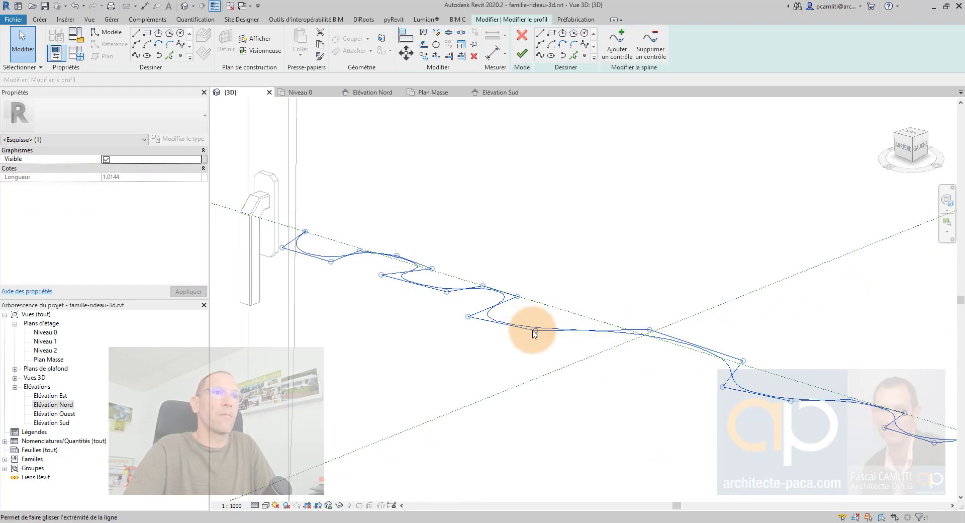
left_click_drag(592, 350, 602, 350)
left_click_drag(518, 296, 582, 305)
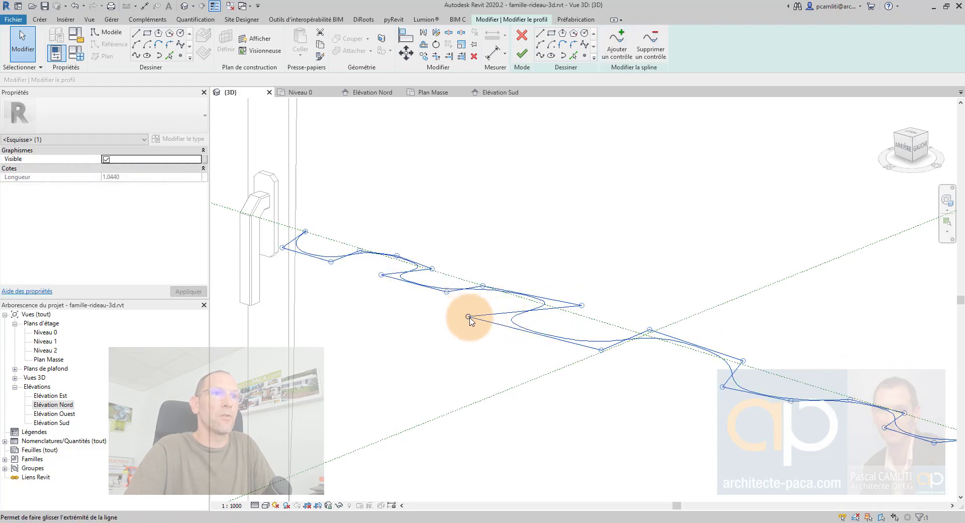
left_click_drag(468, 317, 561, 329)
left_click_drag(483, 286, 533, 285)
left_click_drag(448, 291, 507, 313)
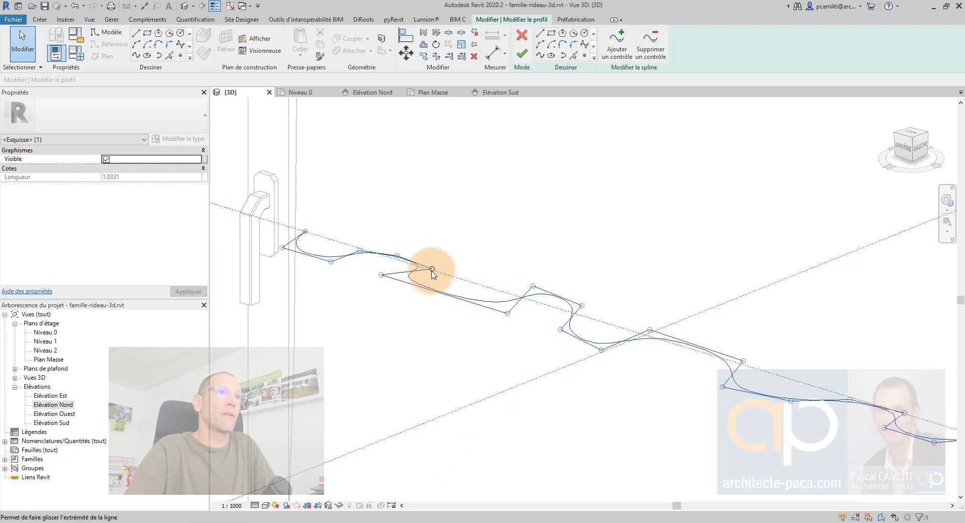
Move the control points and free end nearest the window handle toward the outer edge, and finish the profile edit
left_click_drag(432, 269, 508, 277)
left_click_drag(381, 276, 464, 269)
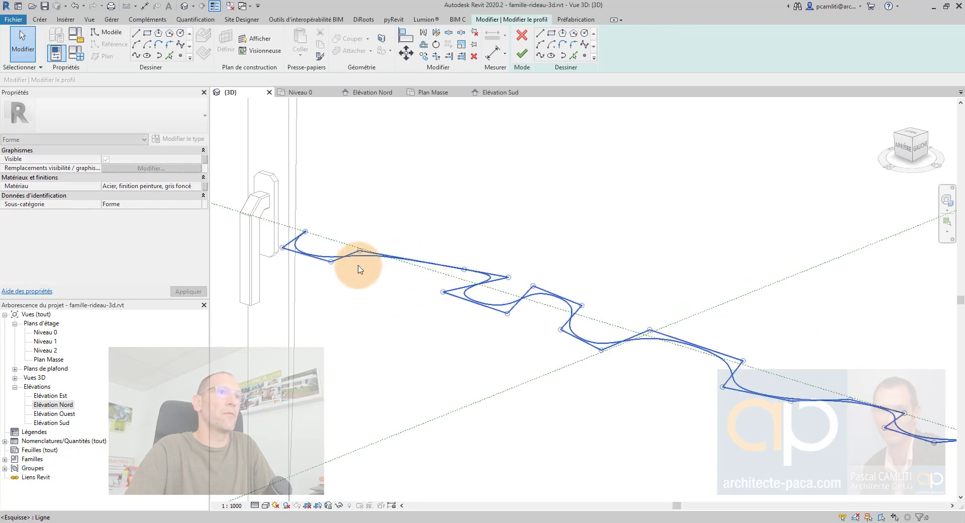
left_click_drag(361, 251, 435, 267)
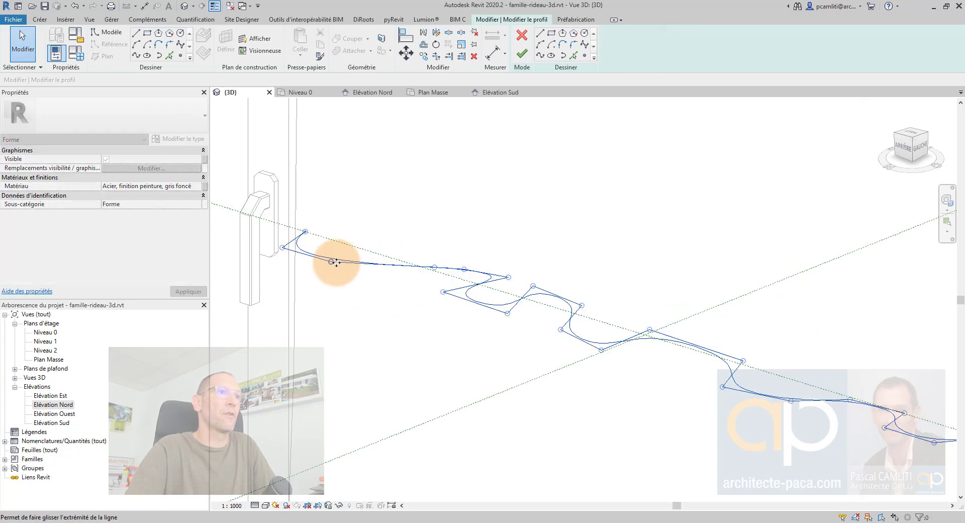
left_click_drag(333, 263, 423, 291)
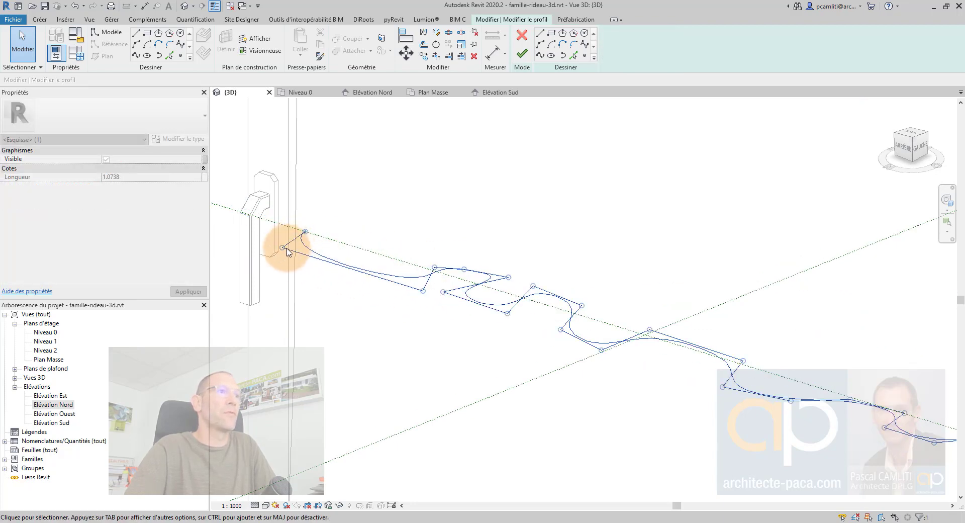
left_click_drag(284, 249, 288, 249)
left_click_drag(364, 274, 364, 271)
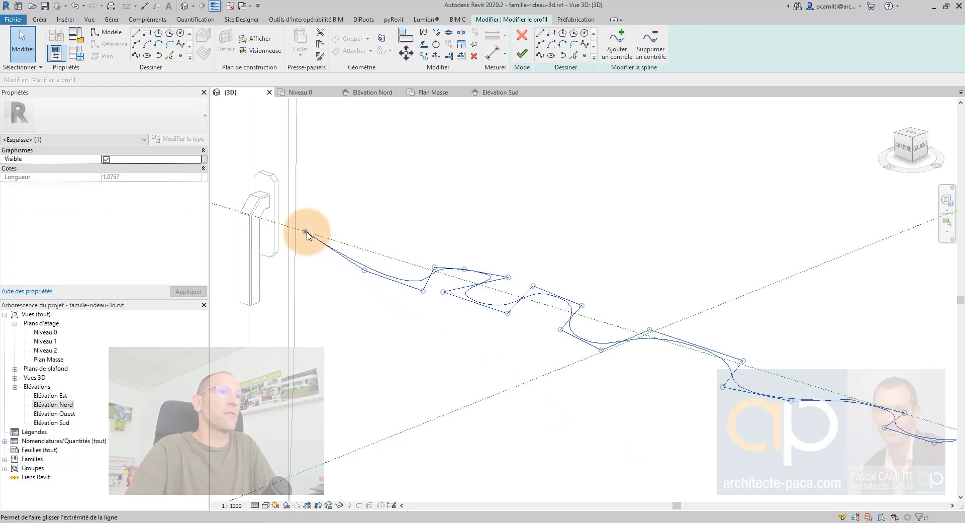
left_click_drag(306, 232, 401, 259)
scroll(400, 258, "down", 5)
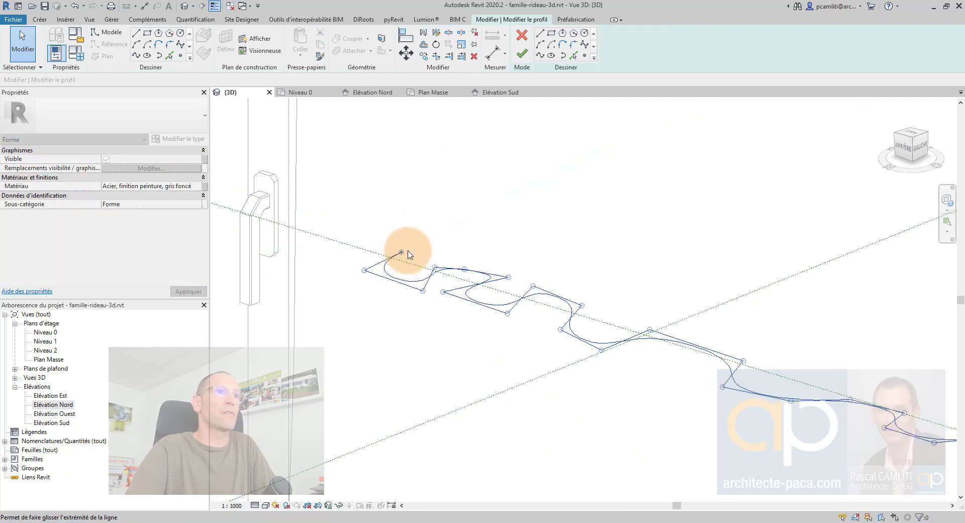
left_click(522, 52)
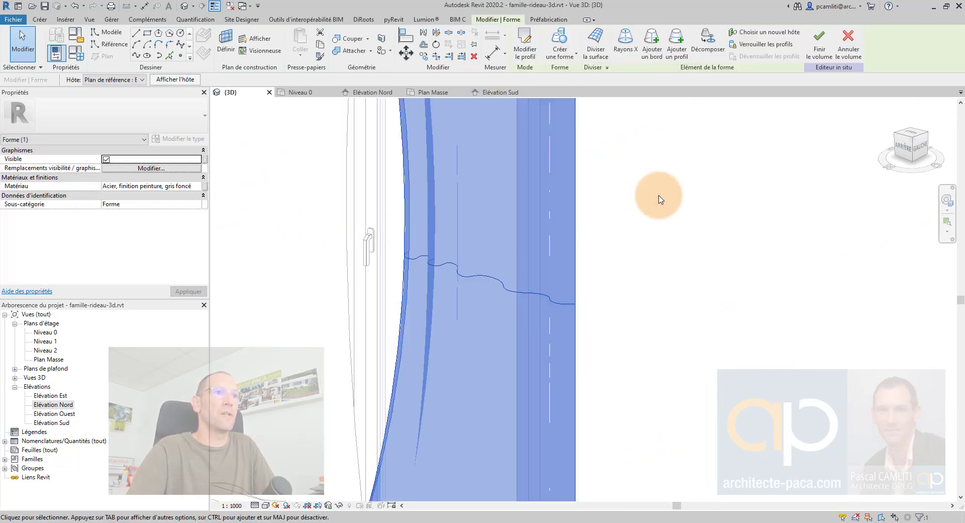
Finish the in-place edit of the reshaped curtain mass
left_click(666, 208)
scroll(666, 207, "down", 4)
middle_click_drag(656, 229, 641, 256)
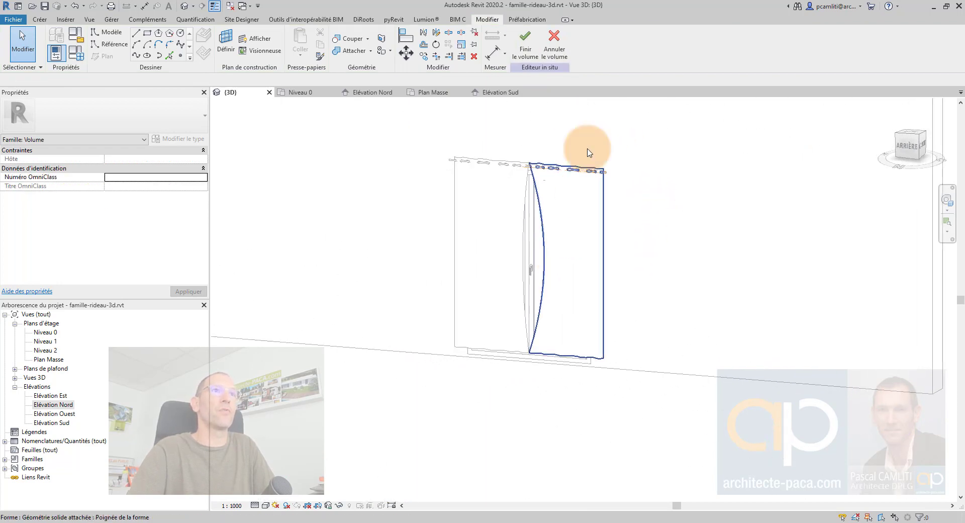
left_click(524, 48)
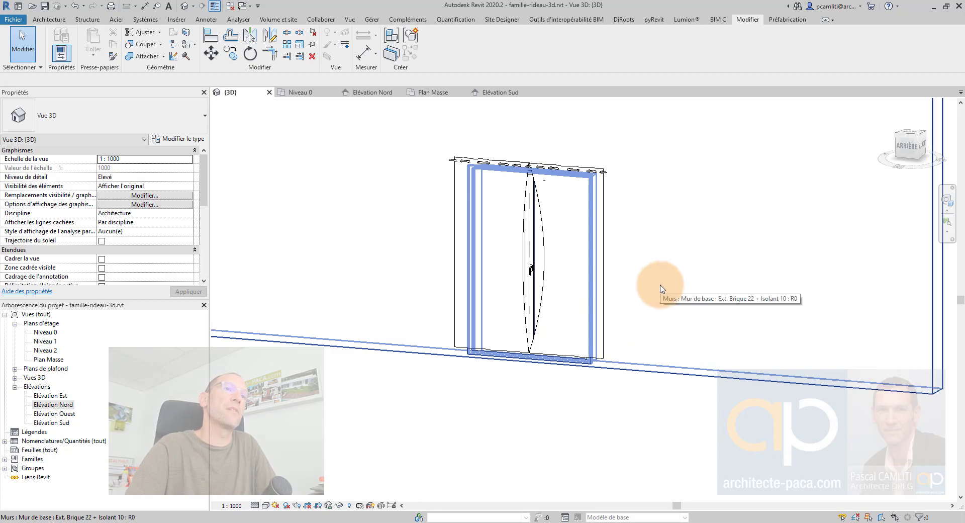
middle_click_drag(661, 289, 647, 334, "shift")
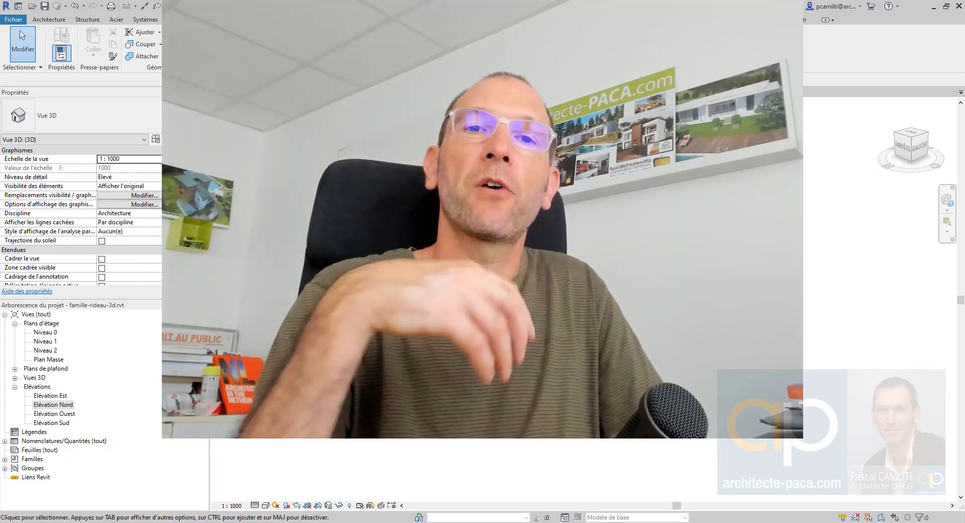